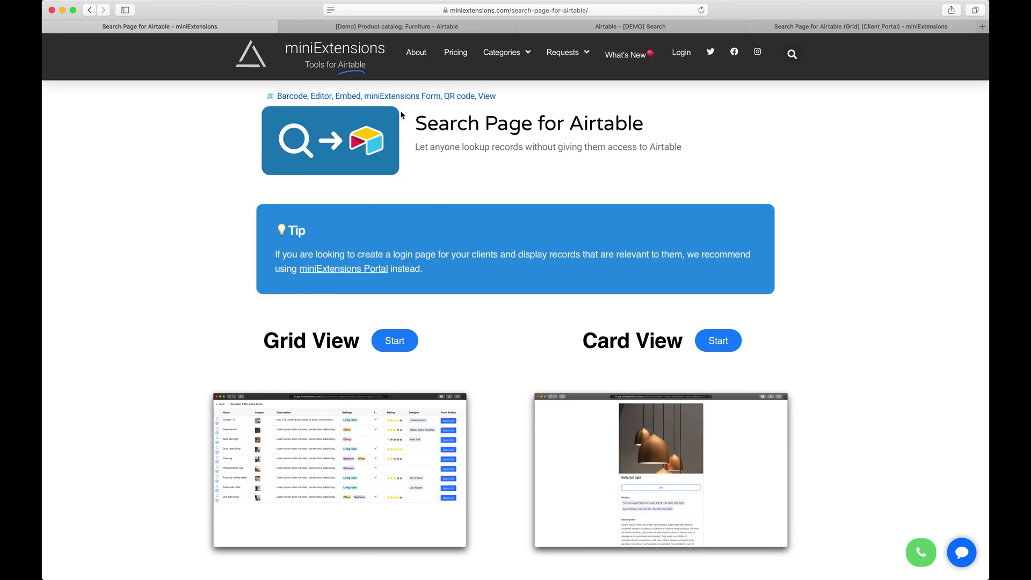
Review the Vendor values in Airtable's Furniture table, such as box and DIME Design
left_click(413, 30)
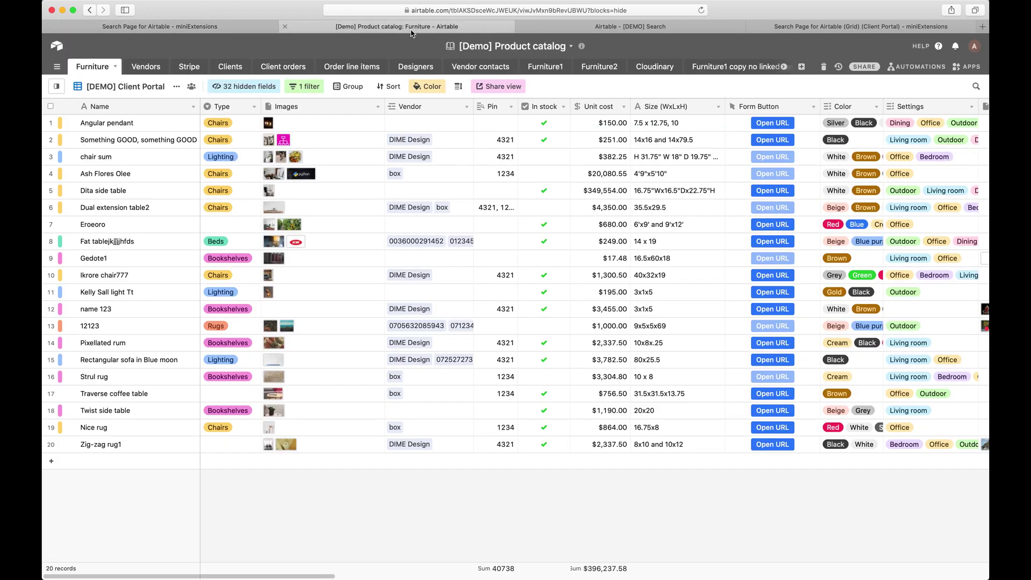
left_click(422, 122)
key("super+shift+Down")
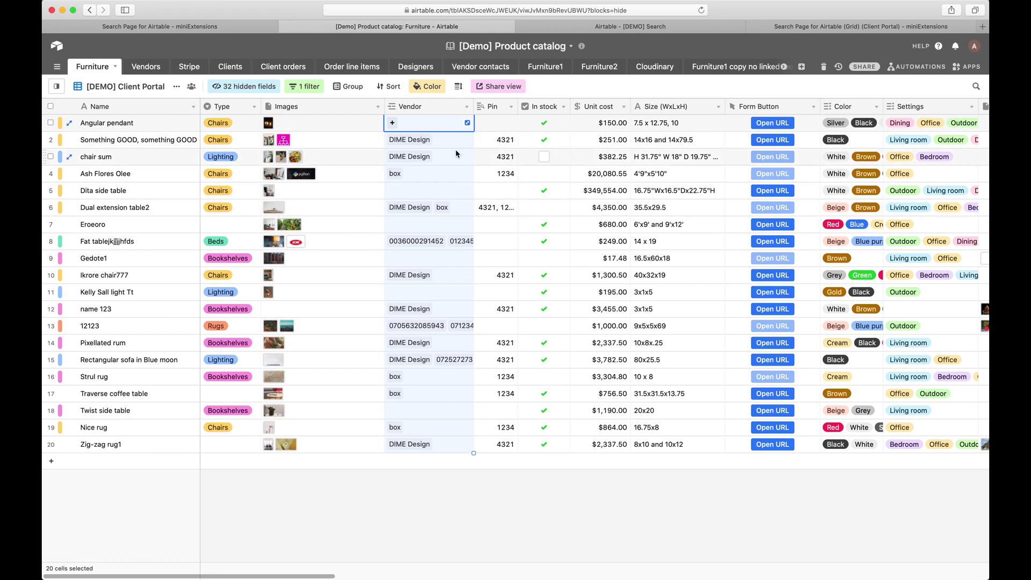
left_click(432, 173)
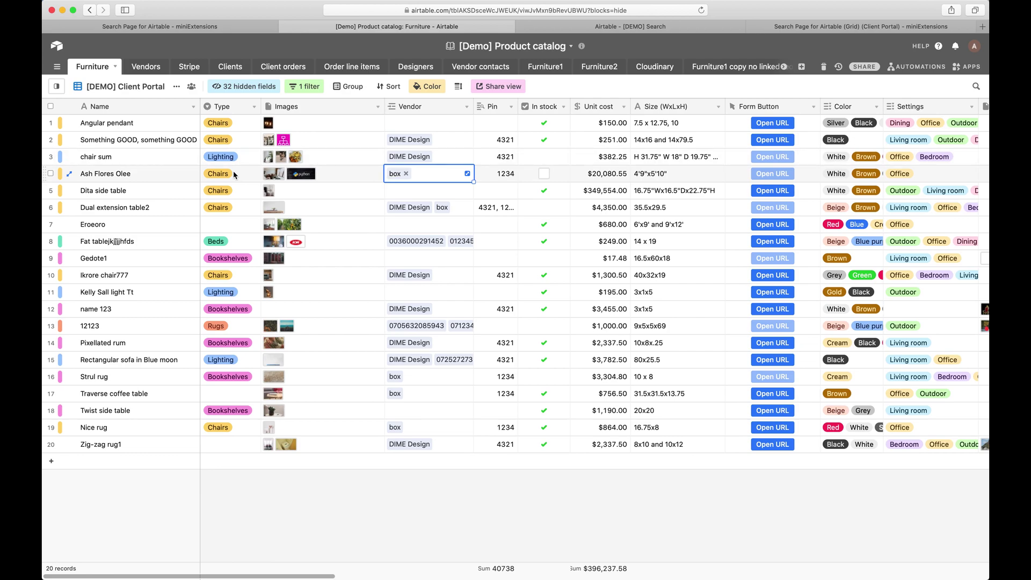
left_click(154, 179)
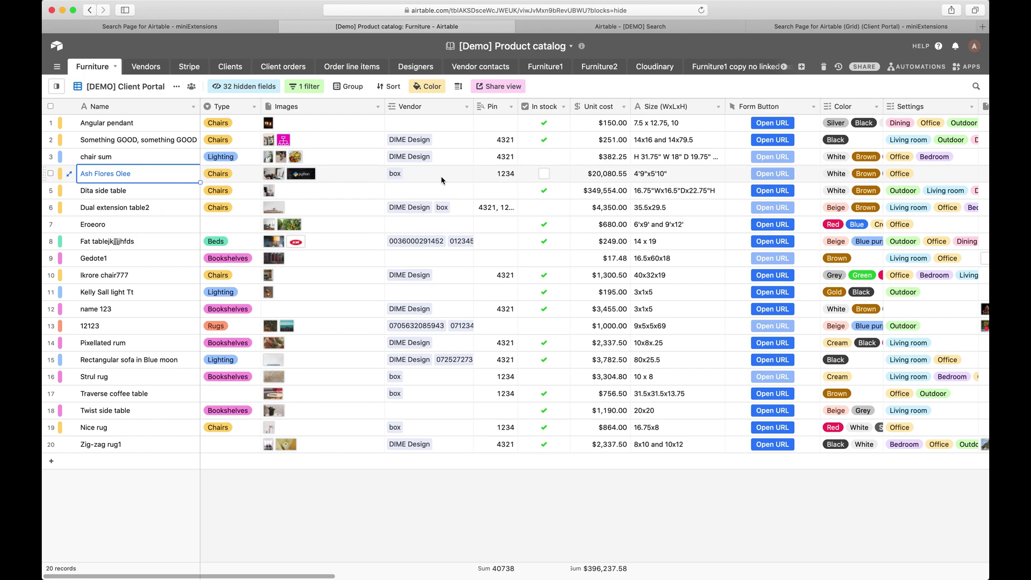
left_click(401, 181)
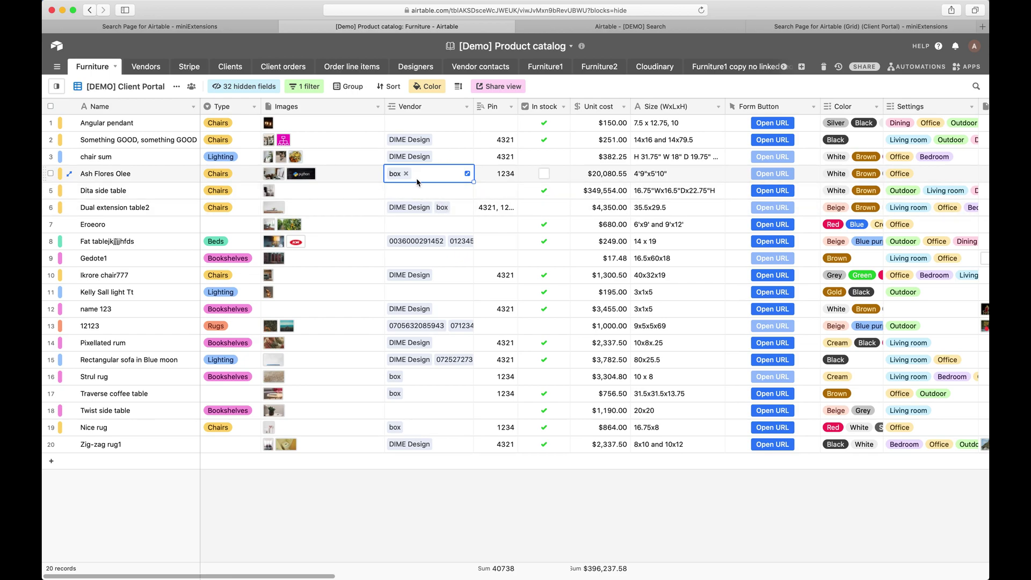
left_click(454, 208)
left_click(425, 376)
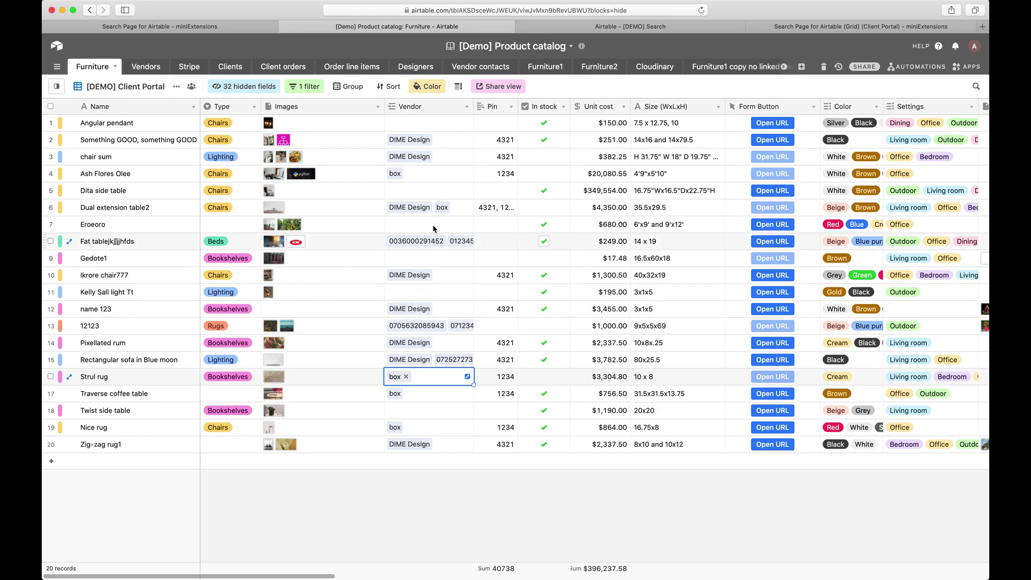
Inspect the Name, Autonumber and Type columns of the shared [DEMO] Search grid
left_click(600, 32)
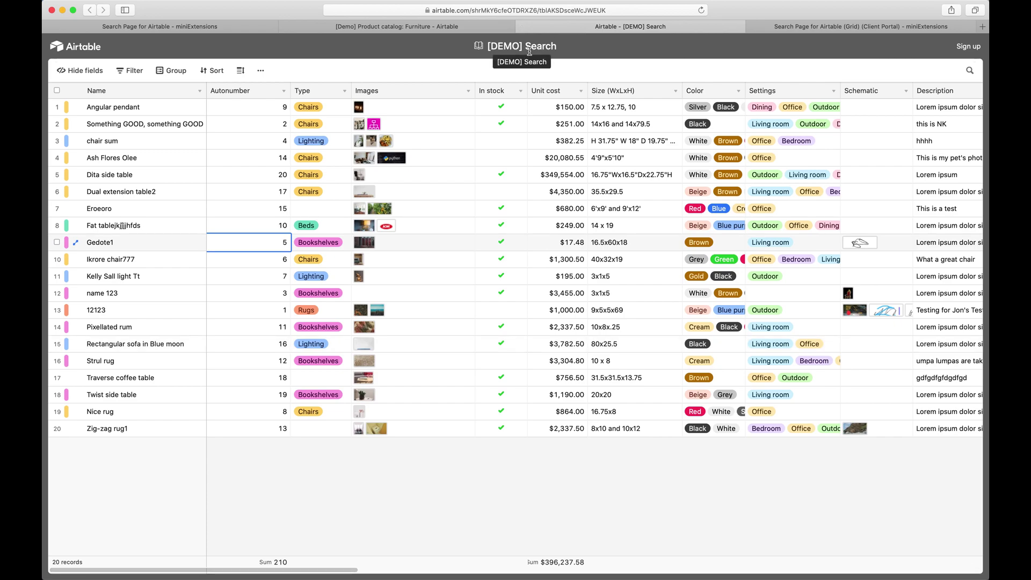
left_click(144, 98)
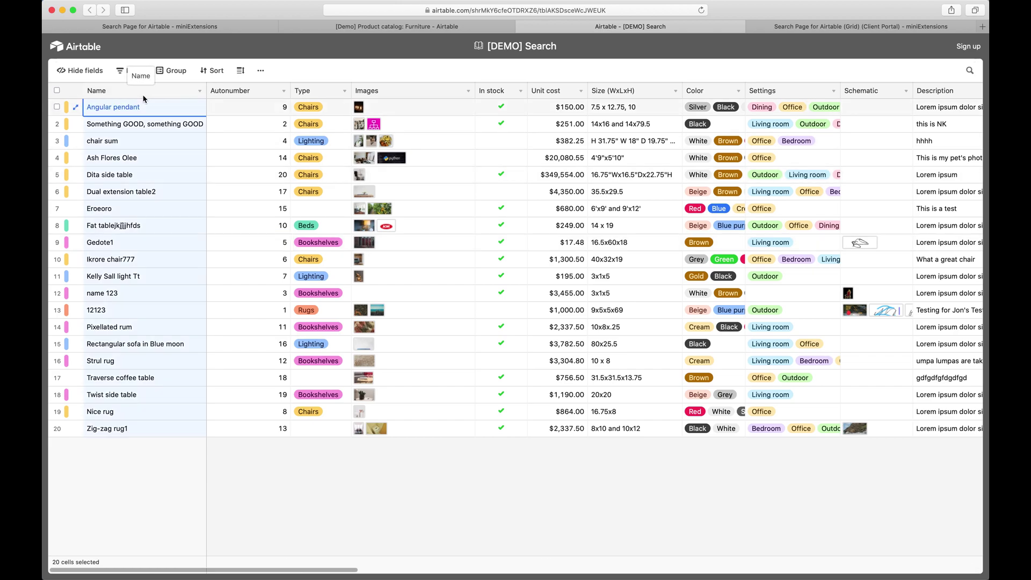
left_click(251, 94)
left_click(306, 97)
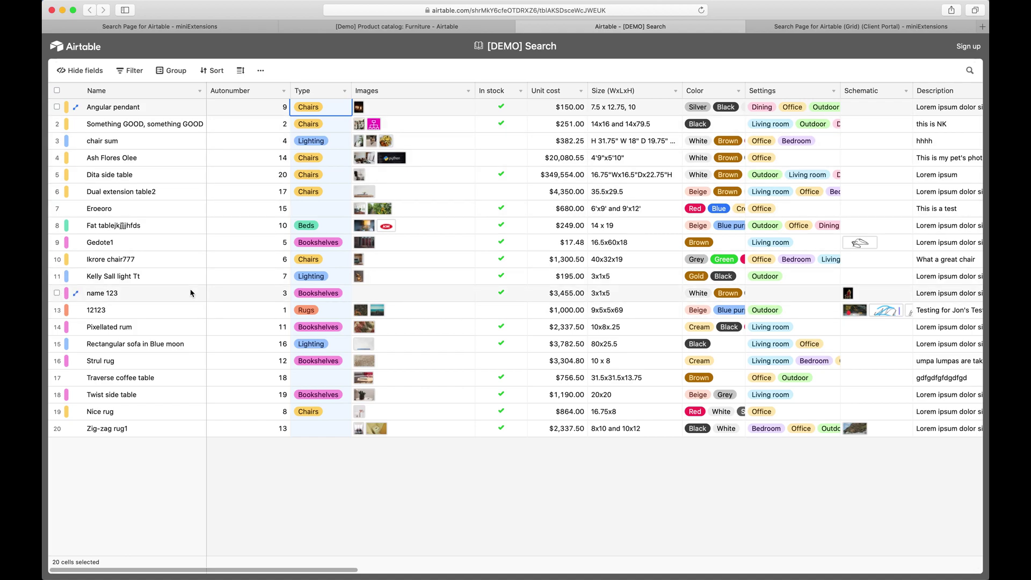
Launch the Grid and Card demos and expand record 5 (Size 16.5x60x18, Color Brown)
left_click(151, 31)
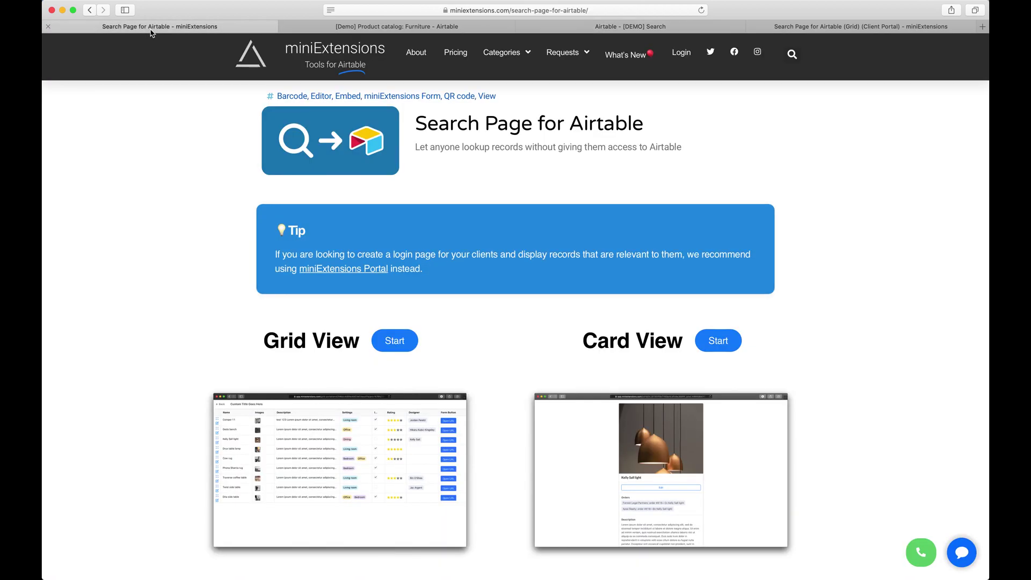
scroll(303, 254, "down", 5)
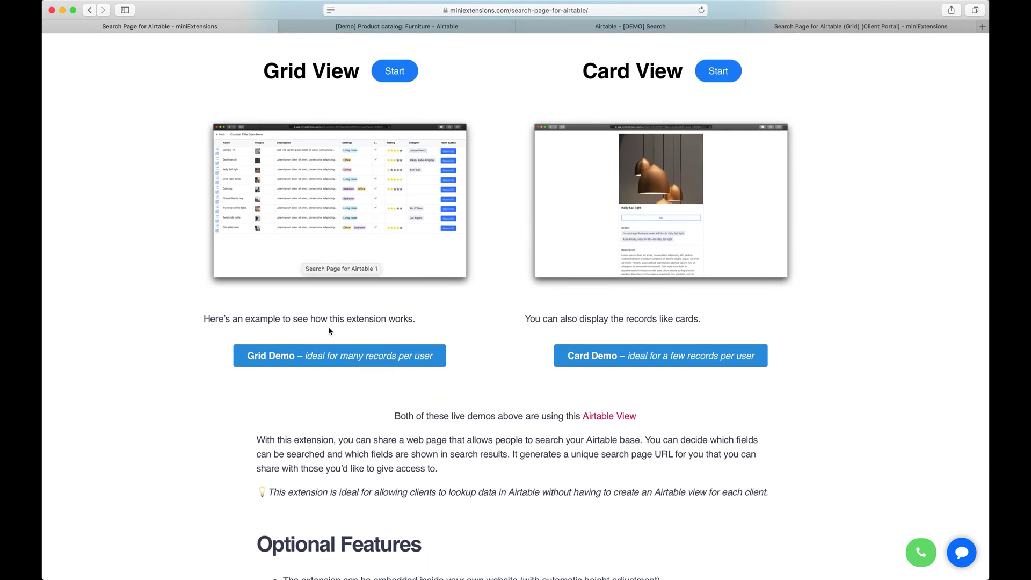
left_click(392, 361, "super")
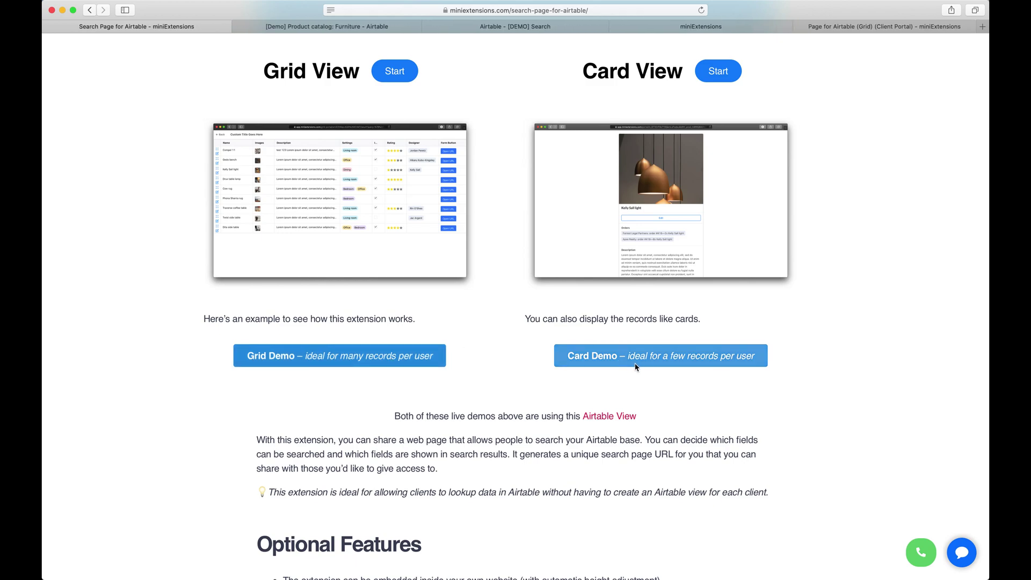
left_click(605, 356, "super")
left_click(593, 29)
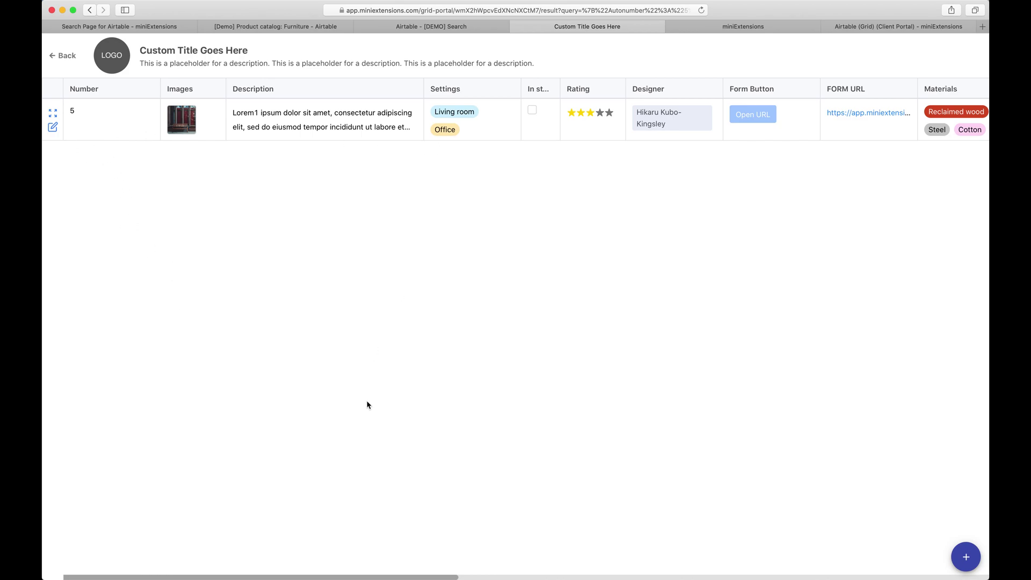
left_click(52, 113)
Delete the stray '1' so record 5's Description reads 'Lorem ipsum dolor sit amet…', and save
scroll(482, 323, "down", 10)
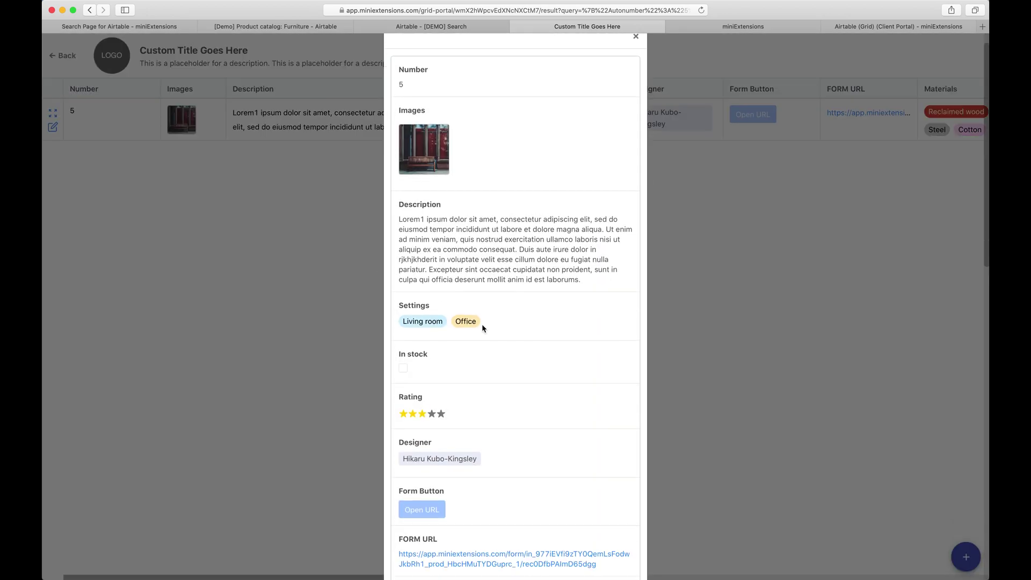
left_click(338, 336)
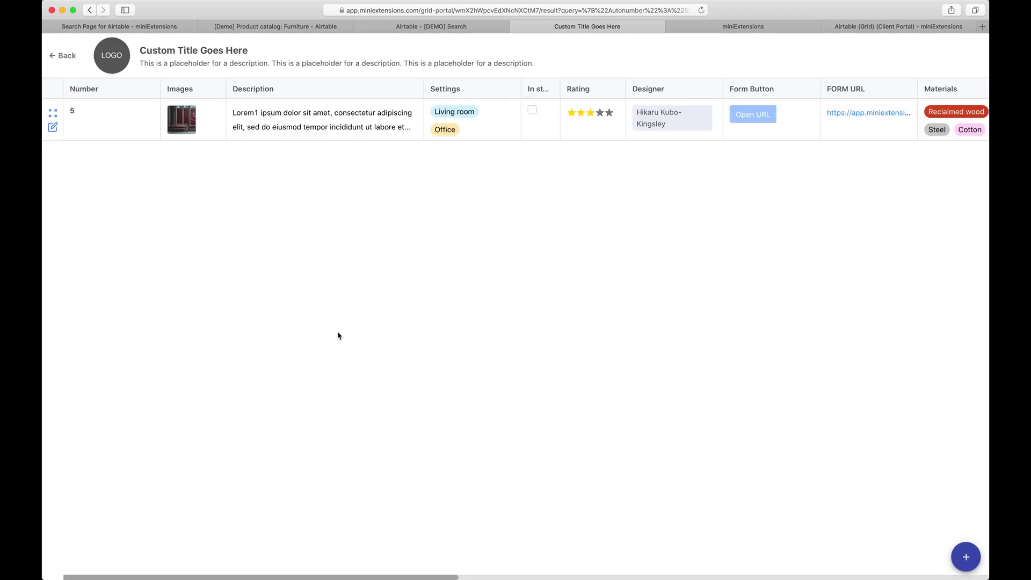
left_click(52, 134)
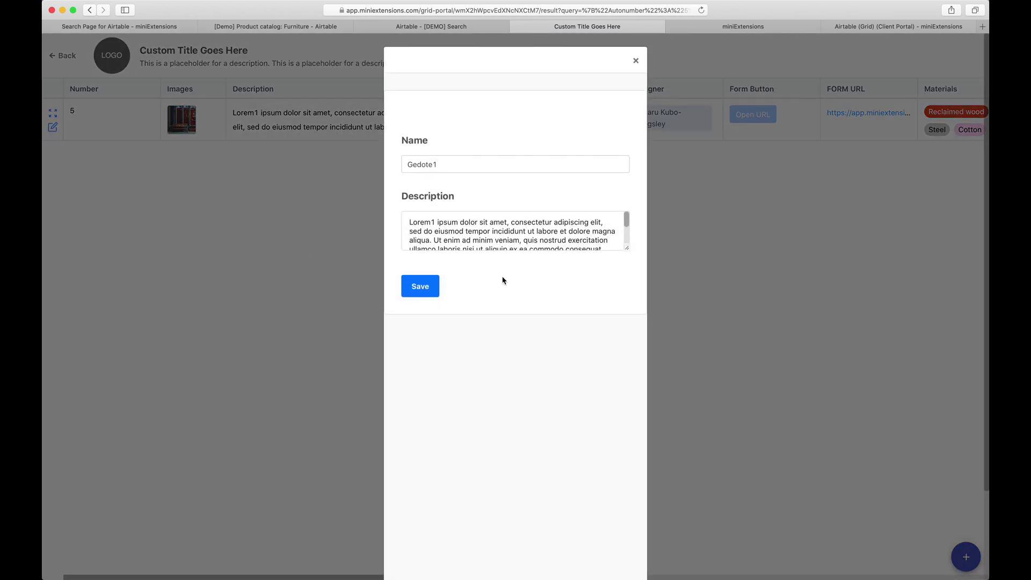
left_click(435, 222)
key("BackSpace")
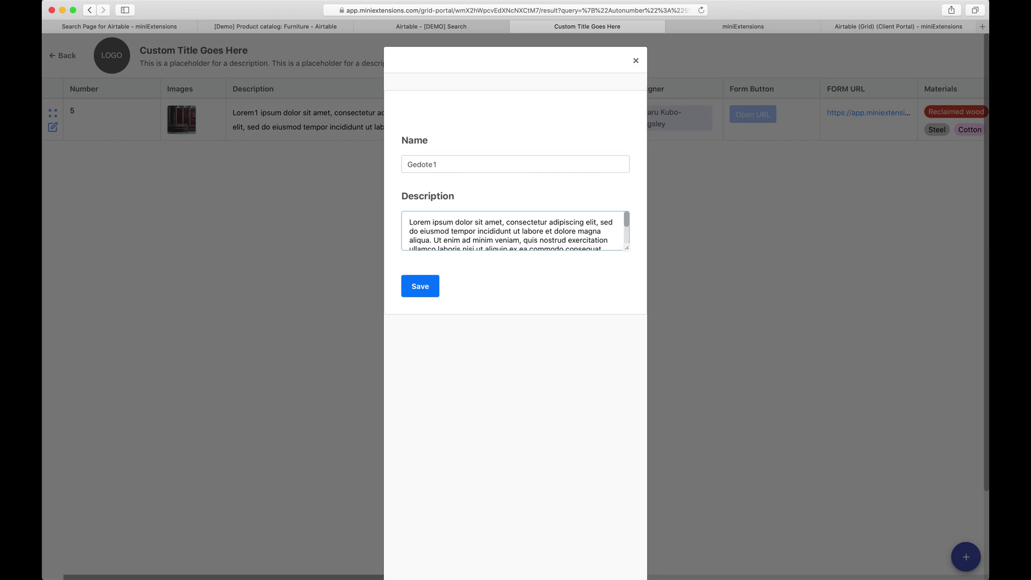
left_click(425, 289)
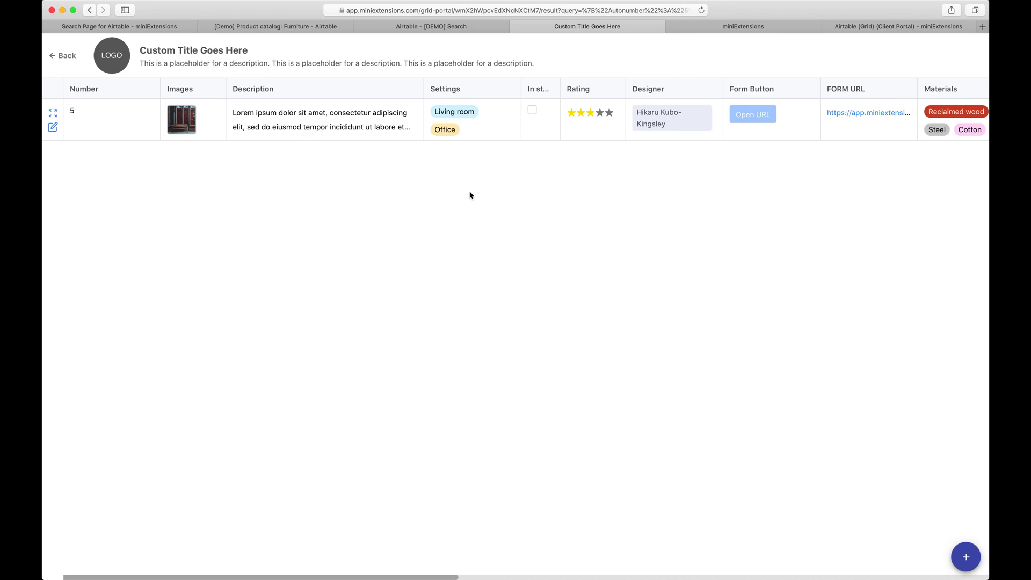
Remove Office from record 5's Settings, keeping Living room, and tick In stock
left_click(485, 129)
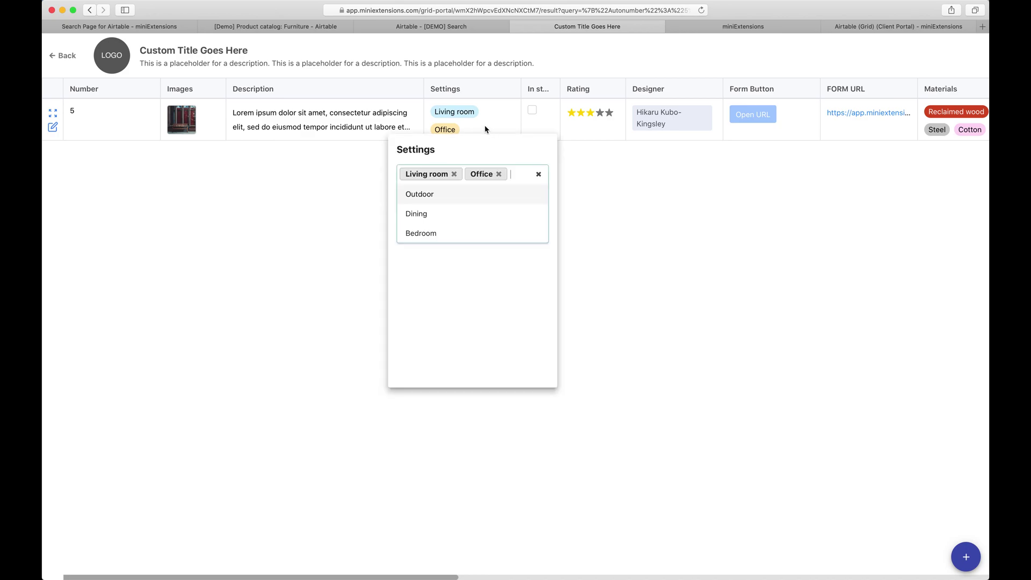
left_click(499, 173)
left_click(612, 182)
left_click(532, 111)
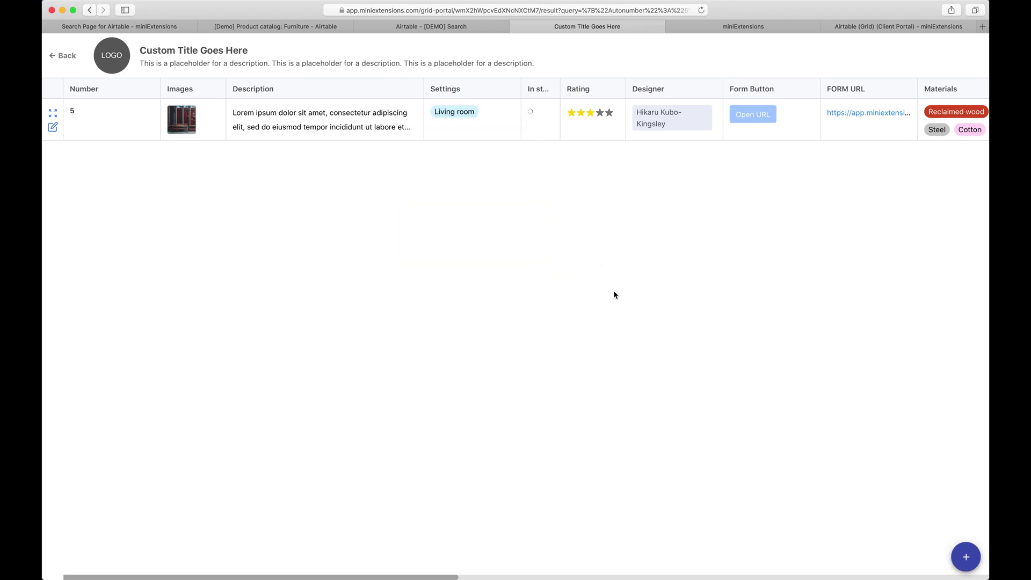
Add and save a new record named 'abdul's record'
left_click(969, 558)
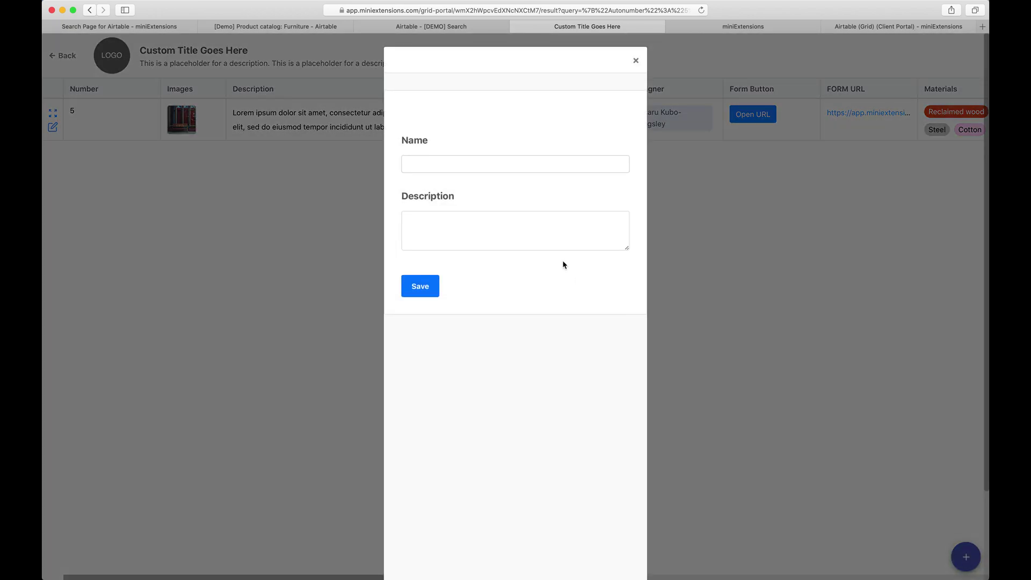
left_click(474, 158)
type("abdul's record")
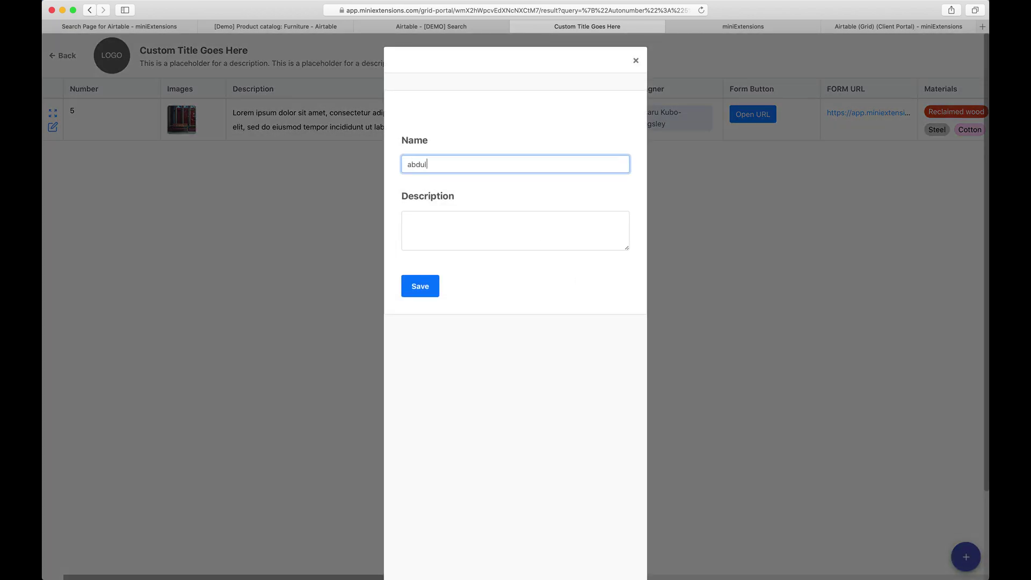
left_click(424, 292)
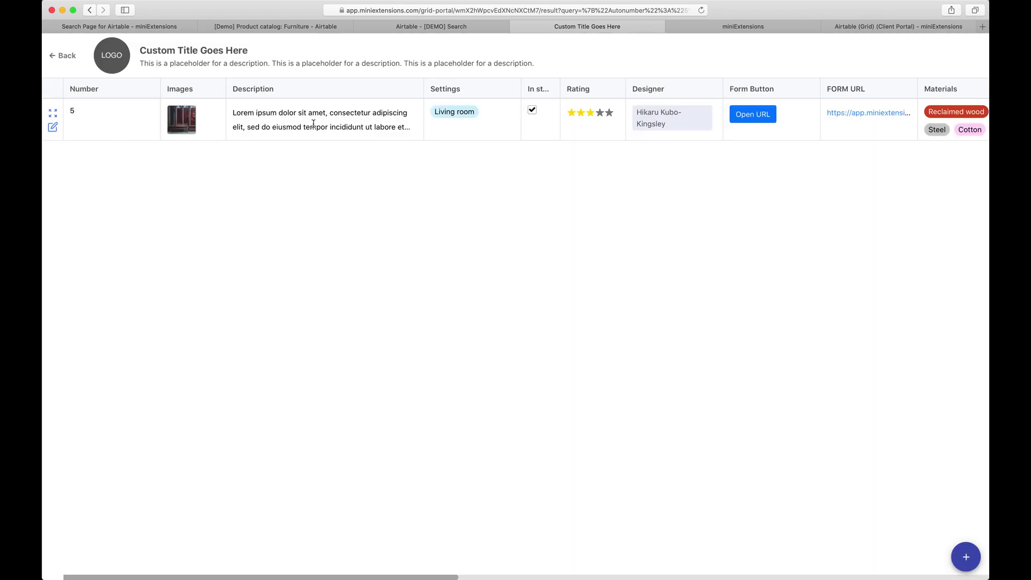
left_click(284, 30)
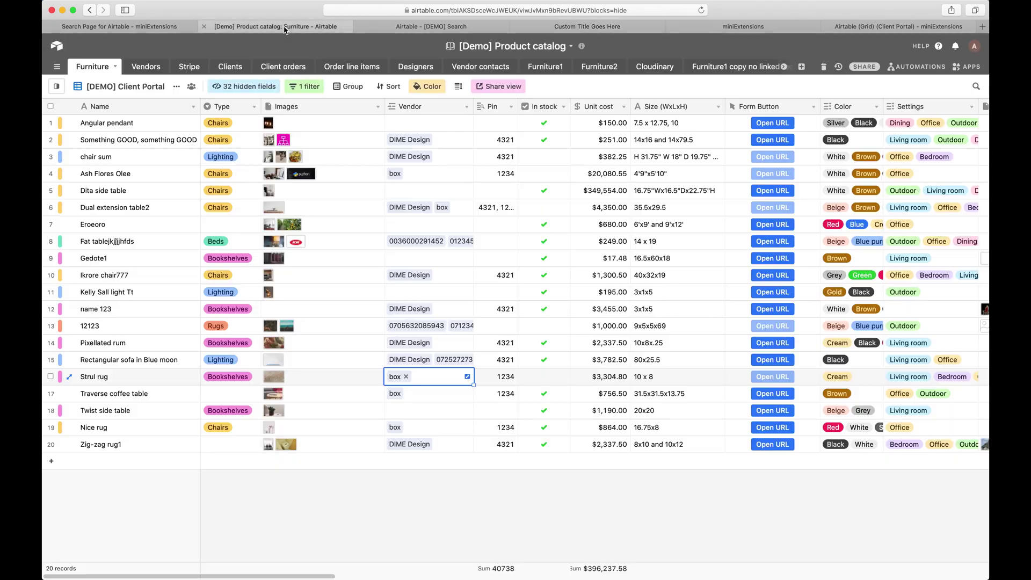
Switch Furniture to the '[local] All furniture copy' view and check abdul's record as record 351
left_click(56, 86)
left_click(106, 391)
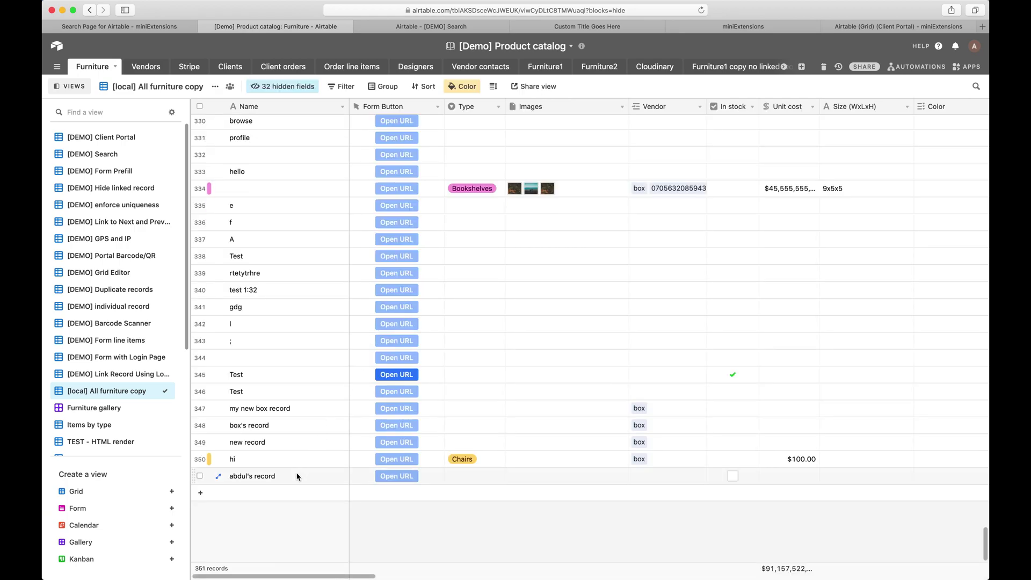
left_click(297, 476)
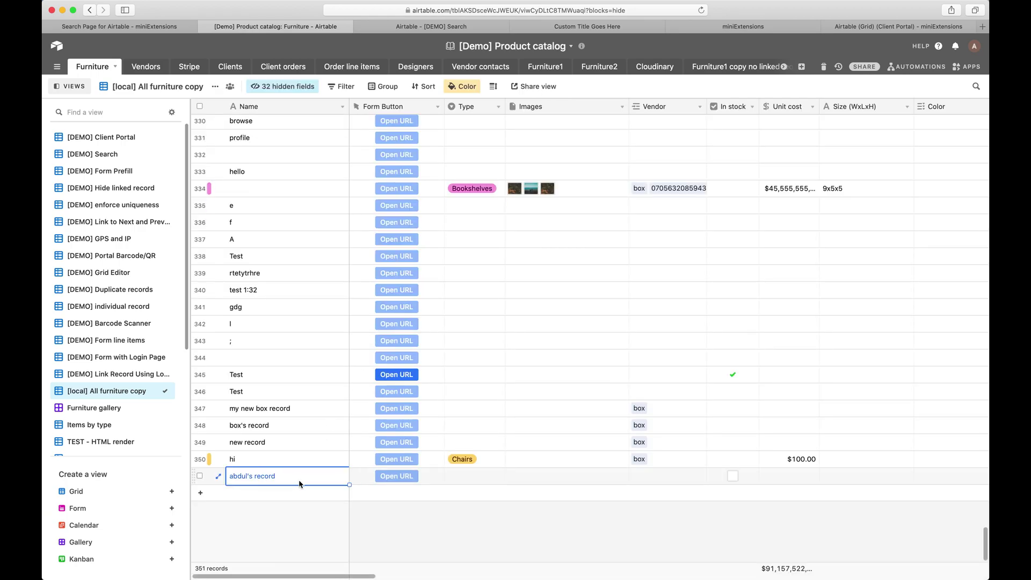
left_click(619, 28)
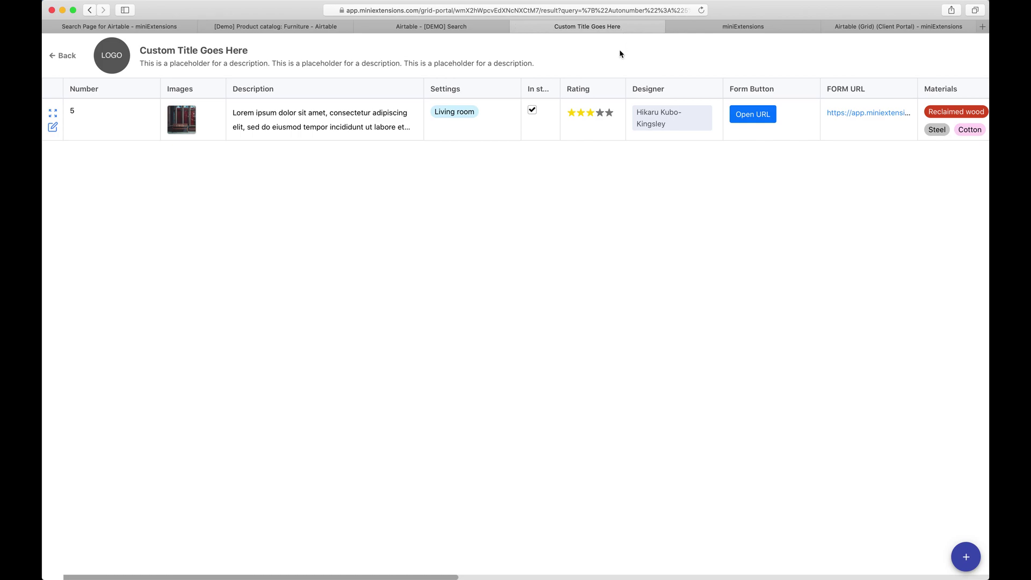
In the card demo, look up Number 5, open its edit form, then discard without changes
left_click(516, 28)
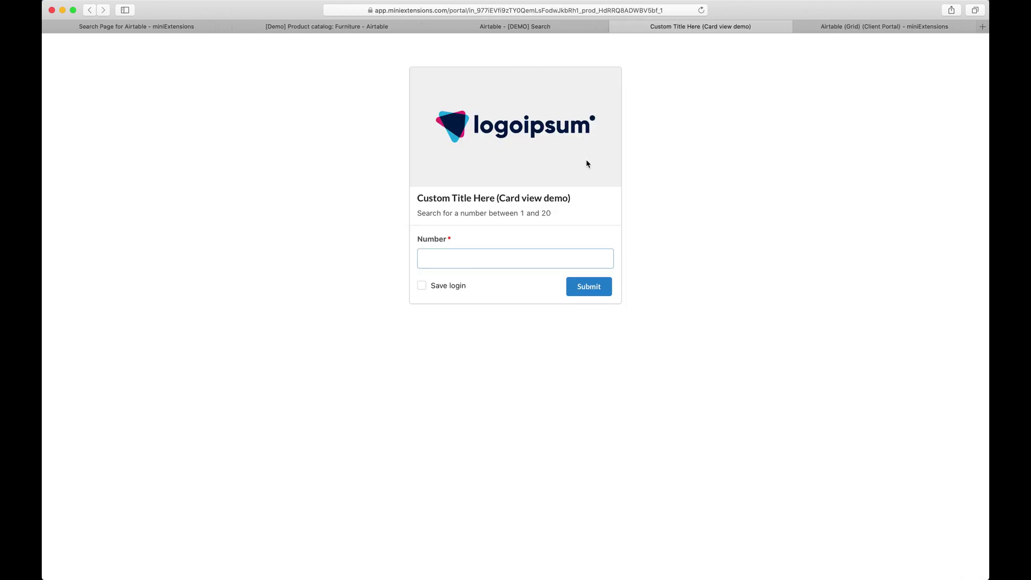
left_click(503, 262)
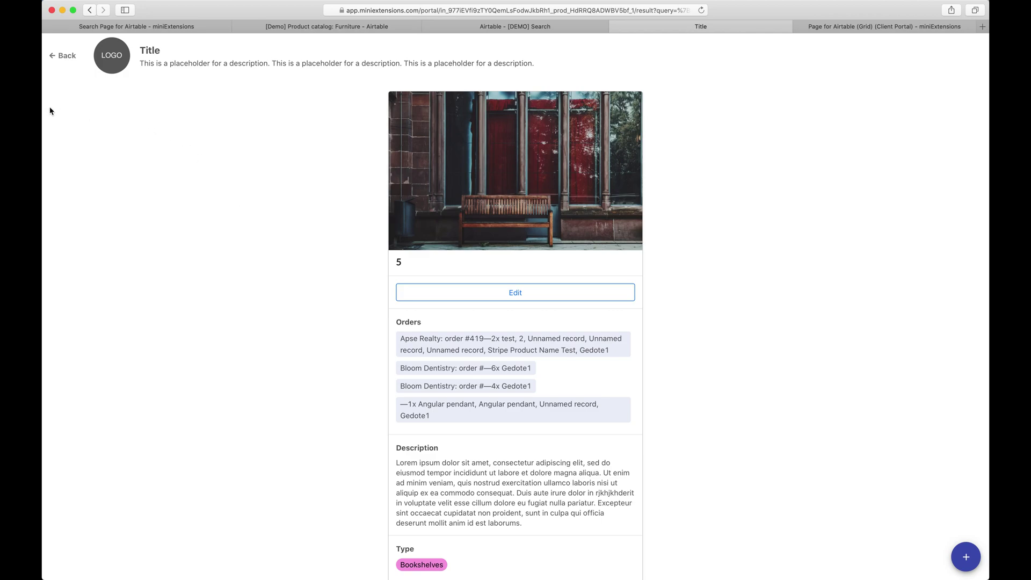
left_click(468, 299)
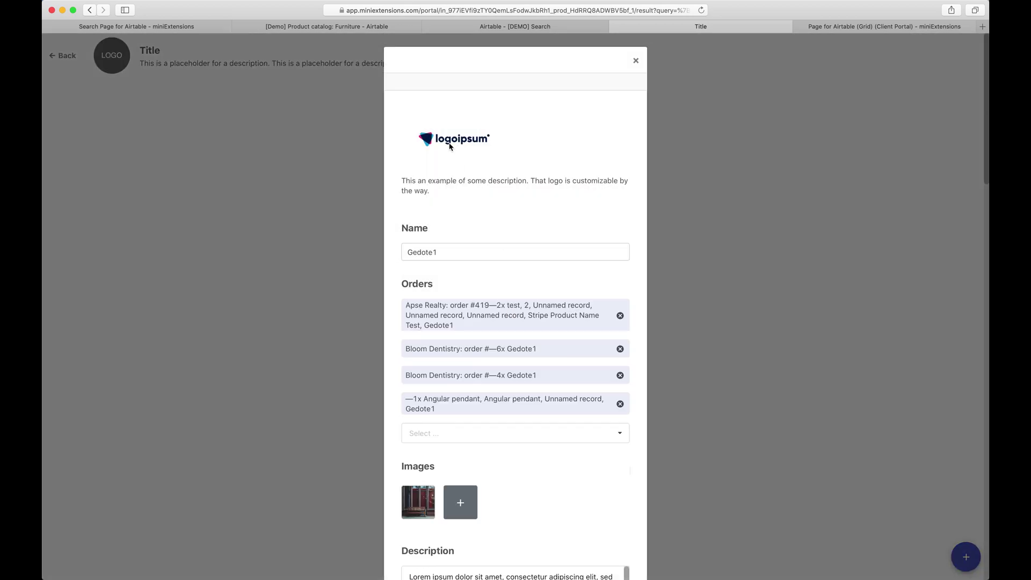
left_click(636, 61)
left_click(612, 307)
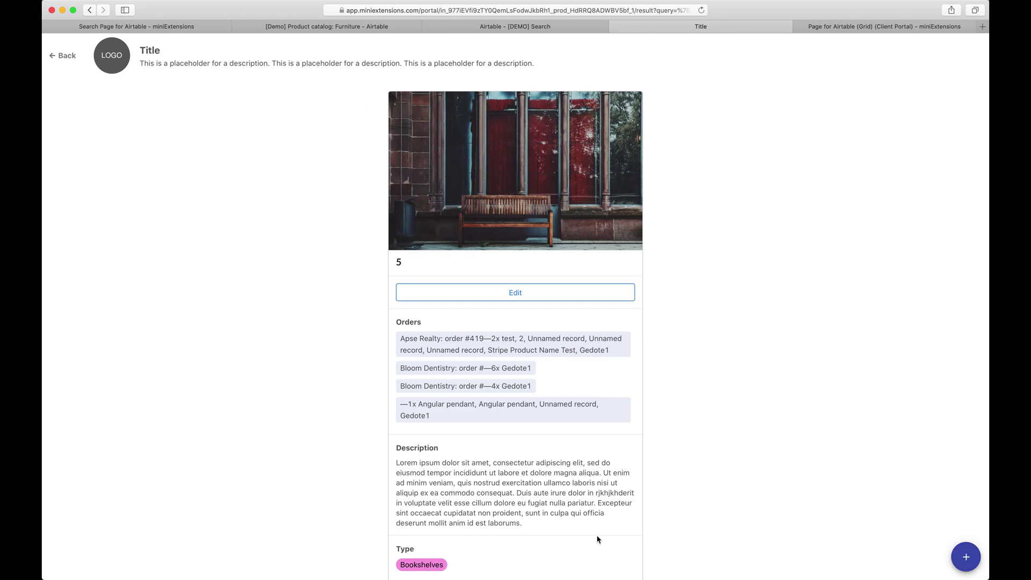
left_click(616, 27)
Expand Step 2: Search Page in the Grid portal setup, showing All fields partially match
left_click(806, 25)
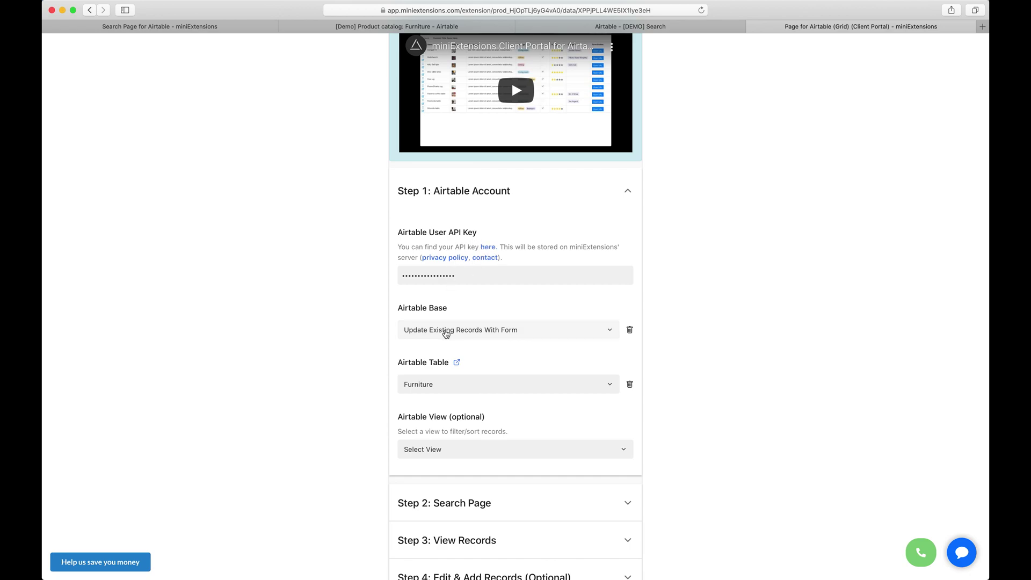
left_click(481, 500)
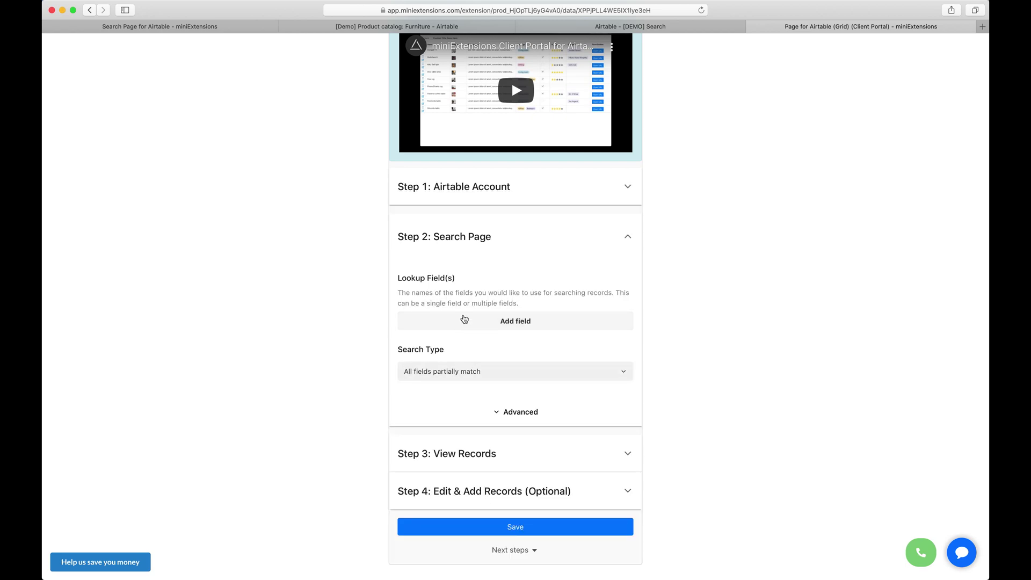
Add email as a lookup field alongside Name, leaving Search Type unchanged
left_click(464, 319)
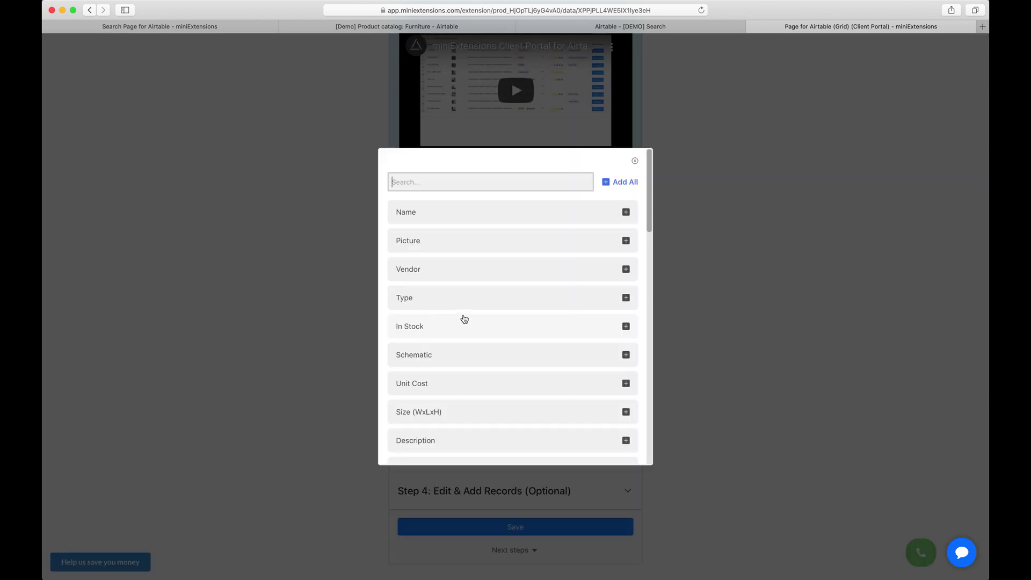
left_click(437, 188)
type("email")
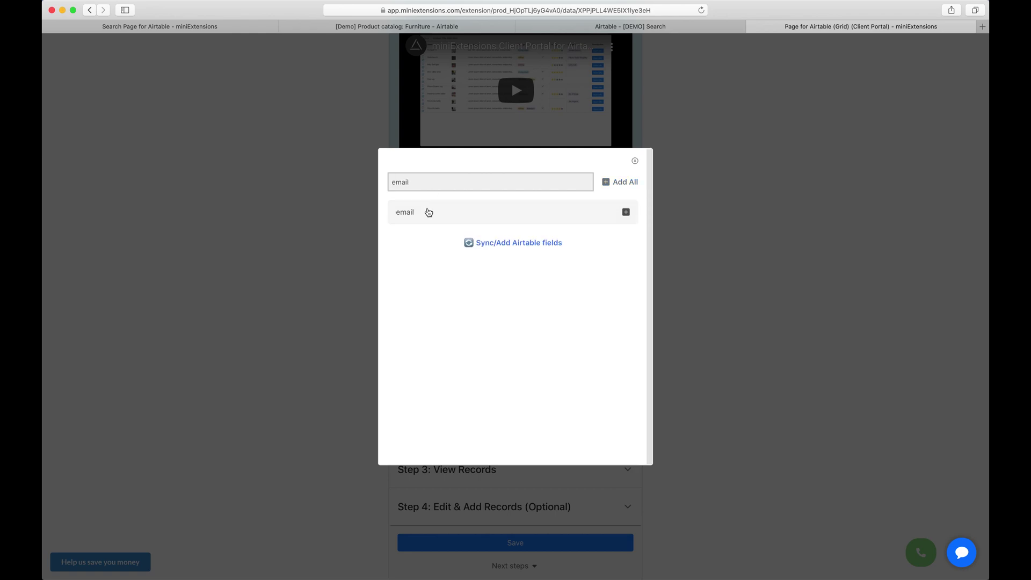
left_click(429, 212)
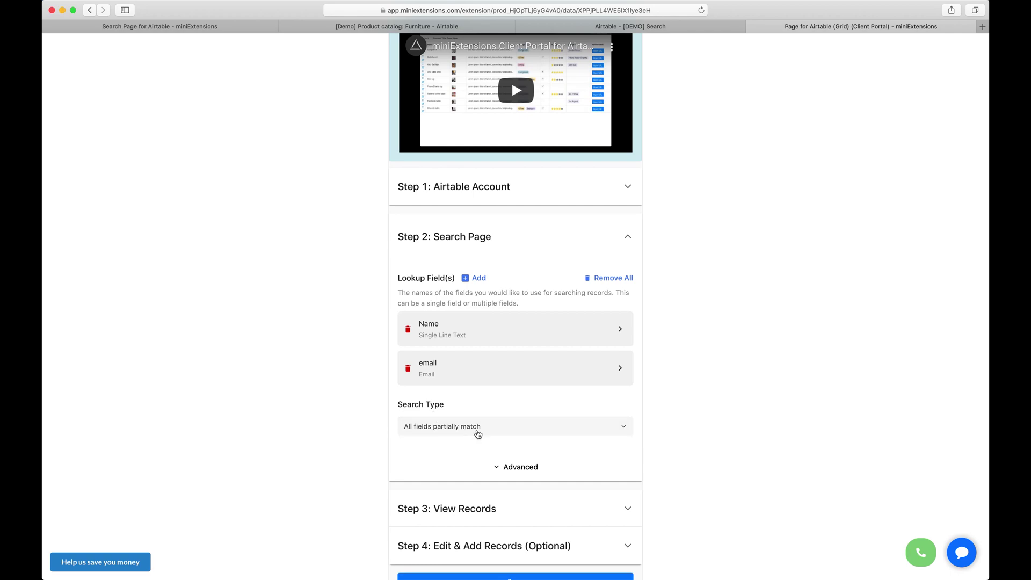
left_click(477, 434)
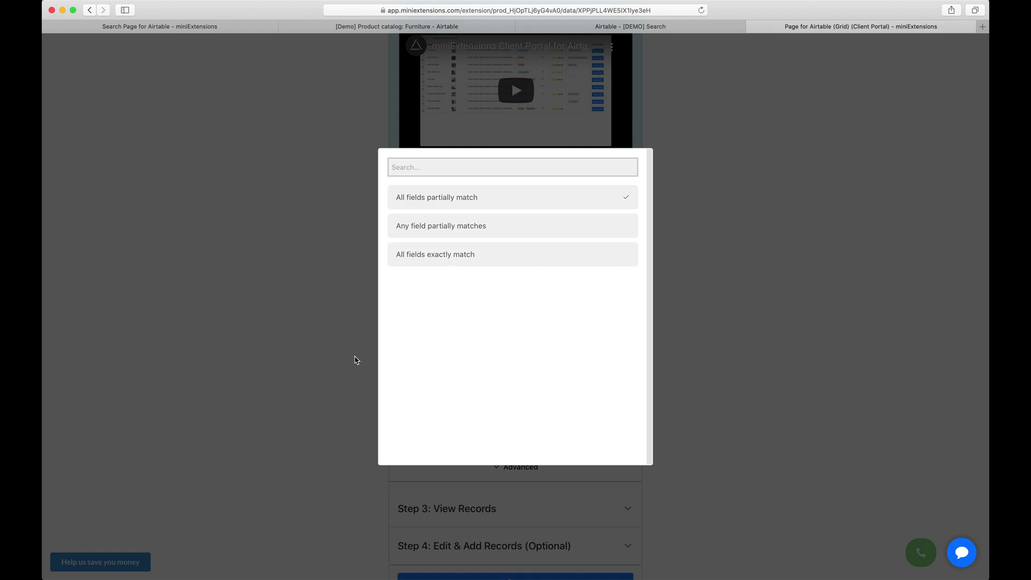
left_click(360, 371)
Add Name to the fields displayed for each found record
scroll(376, 387, "down", 3)
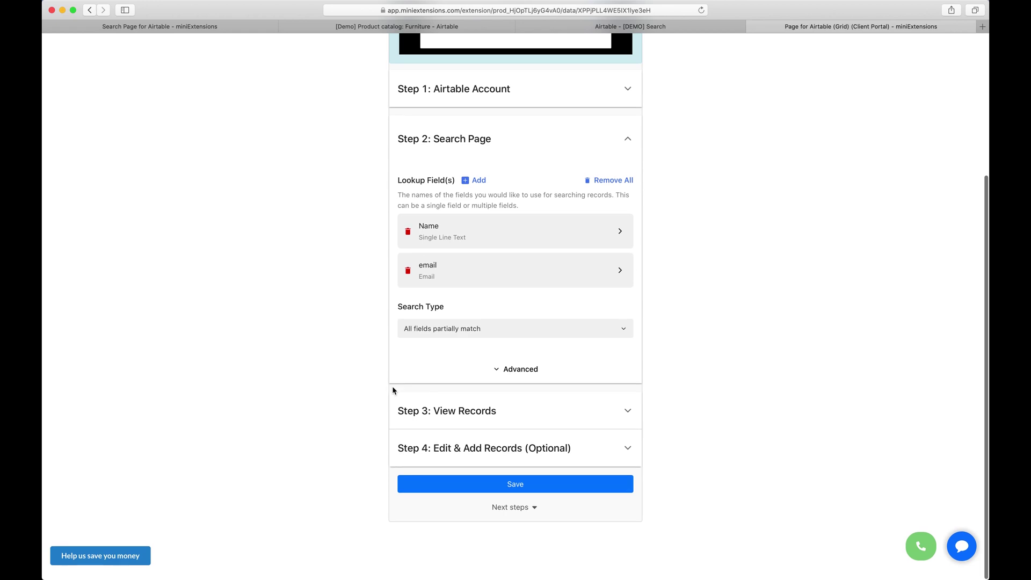
left_click(450, 409)
left_click(436, 382)
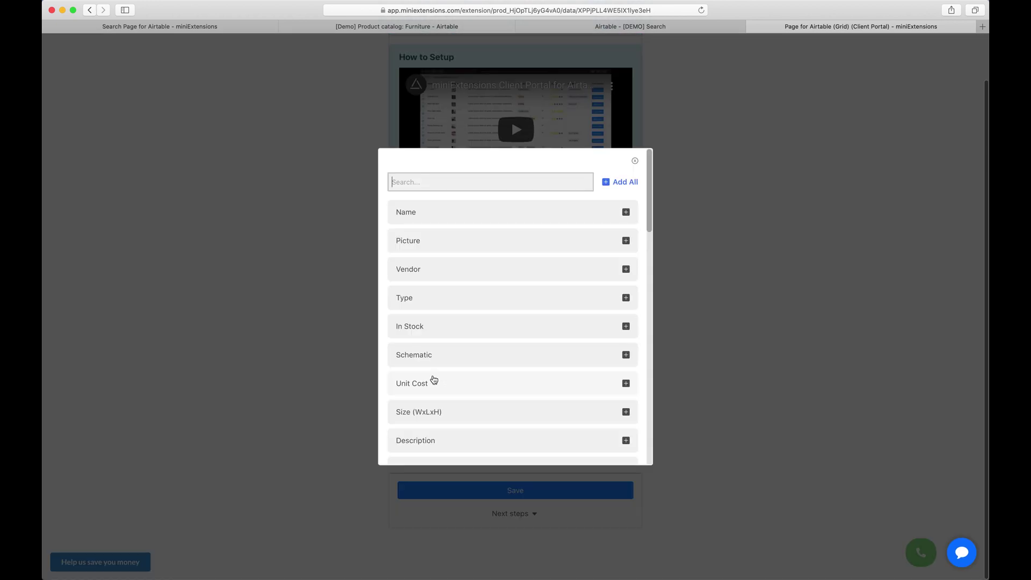
left_click(438, 218)
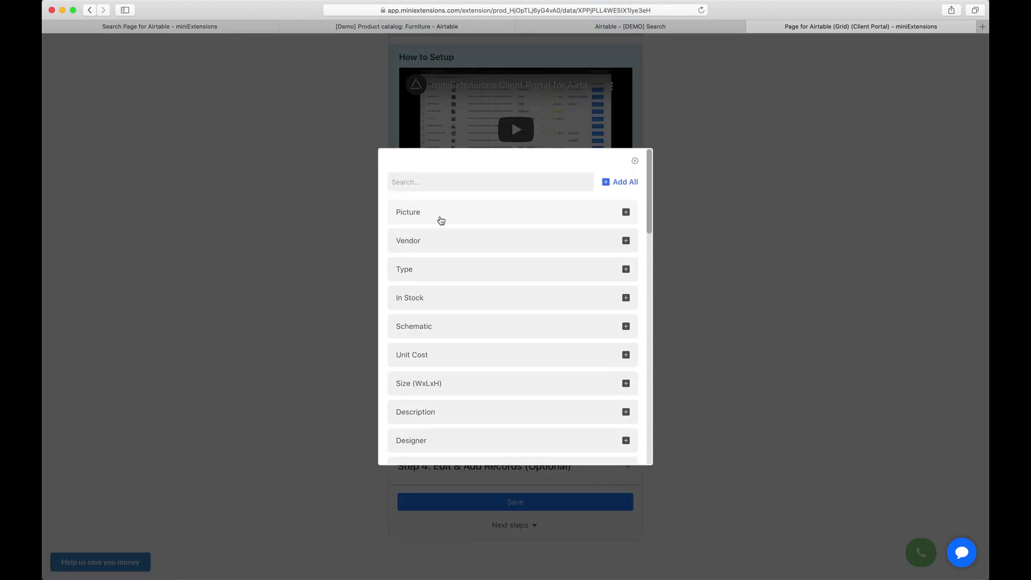
Display Picture, Vendor, Type and In Stock for each found record
left_click(432, 220)
left_click(420, 221)
left_click(414, 221)
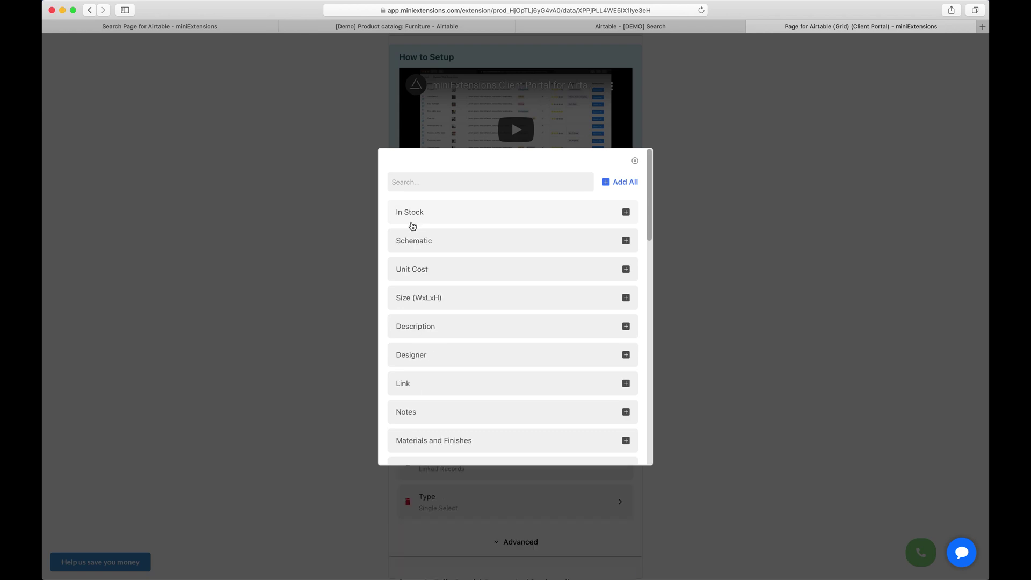
left_click(410, 226)
left_click(291, 245)
Make Name and Type editable form fields and save the portal configuration
scroll(290, 244, "down", 4)
left_click(504, 462)
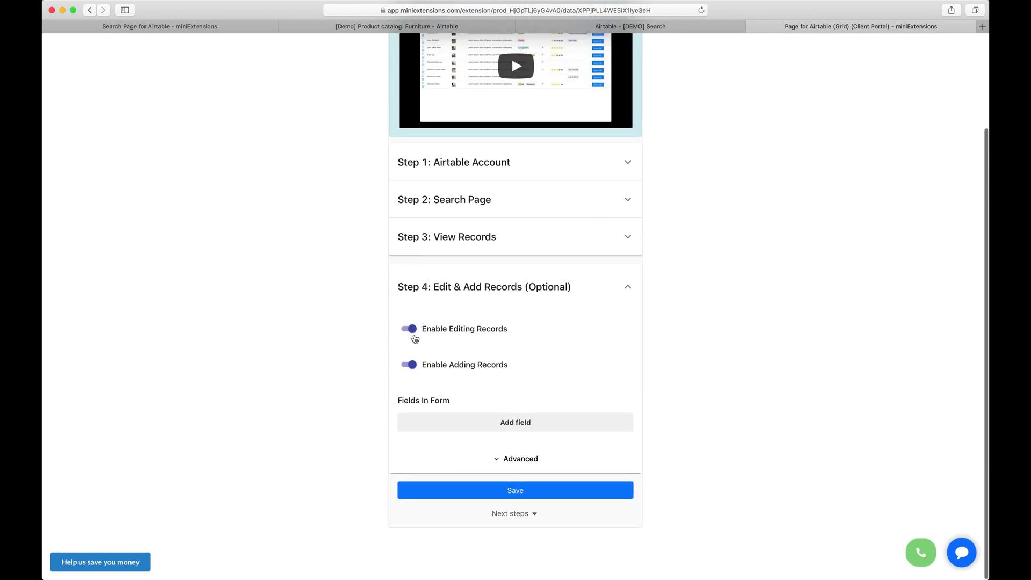
left_click(449, 424)
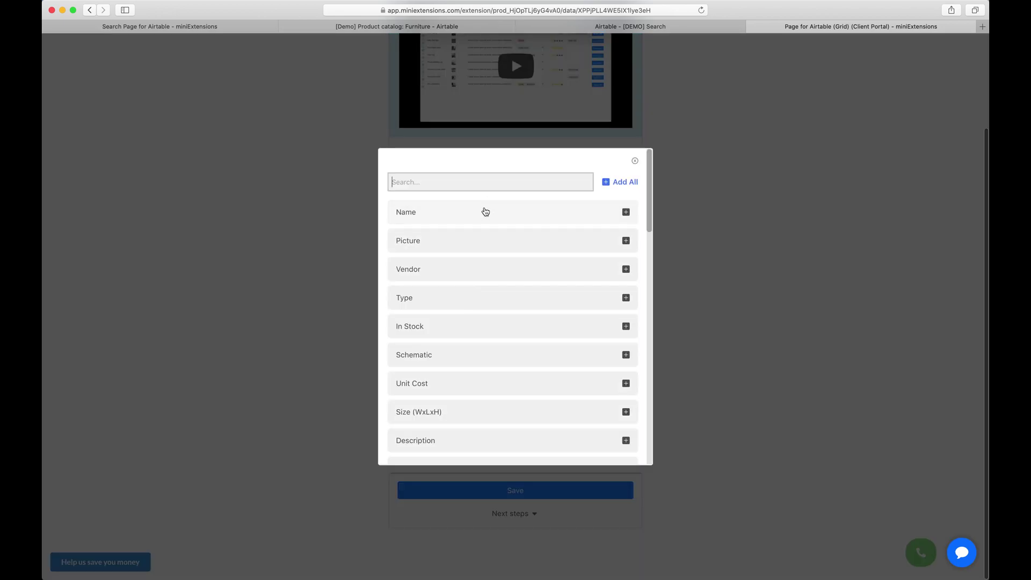
left_click(458, 274)
left_click(293, 288)
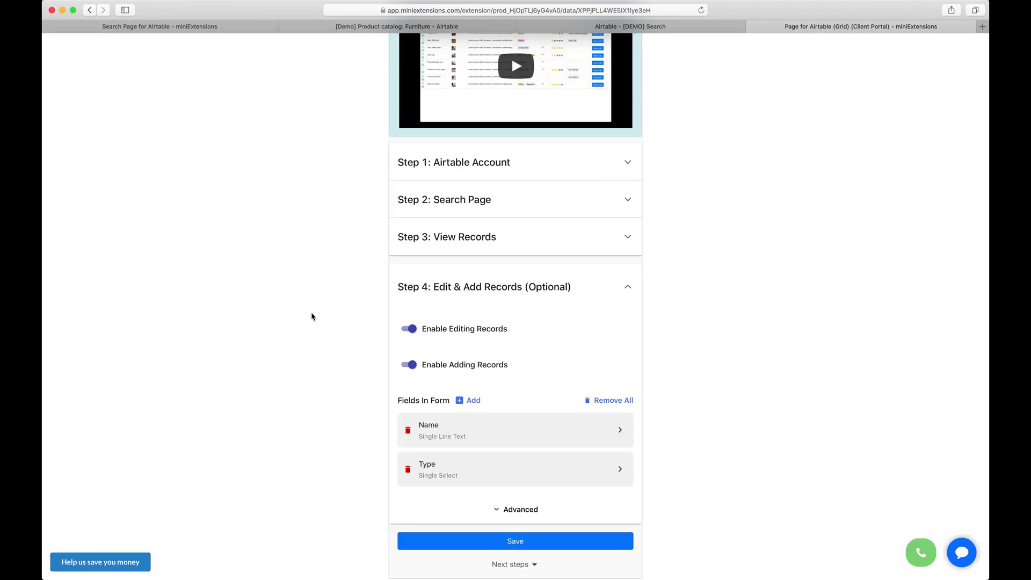
scroll(411, 463, "down", 1)
left_click(472, 486)
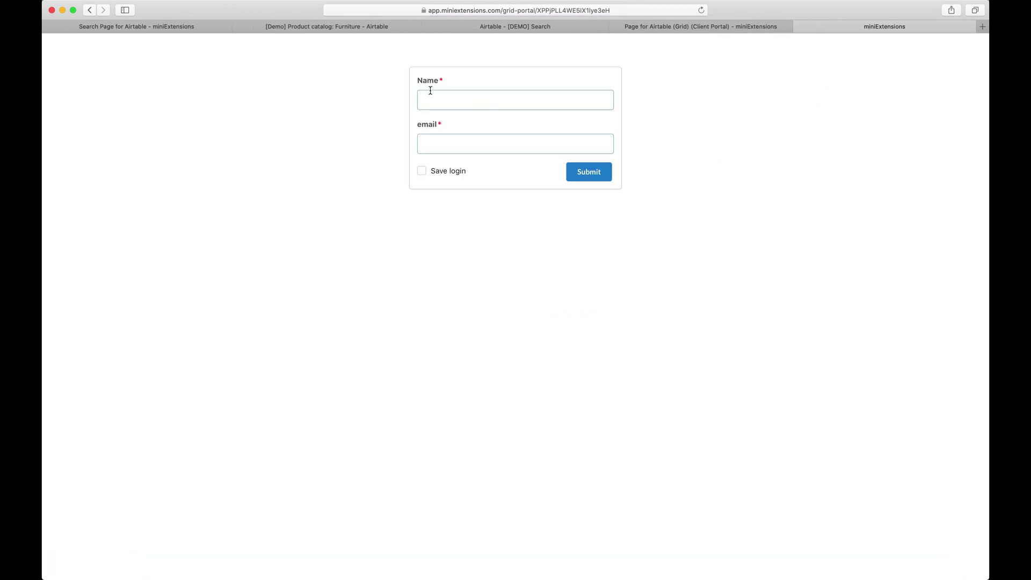
Confirm which Airtable base and table the portal's Step 1 settings connect to
left_click(661, 26)
scroll(446, 289, "up", 5)
scroll(446, 289, "down", 1)
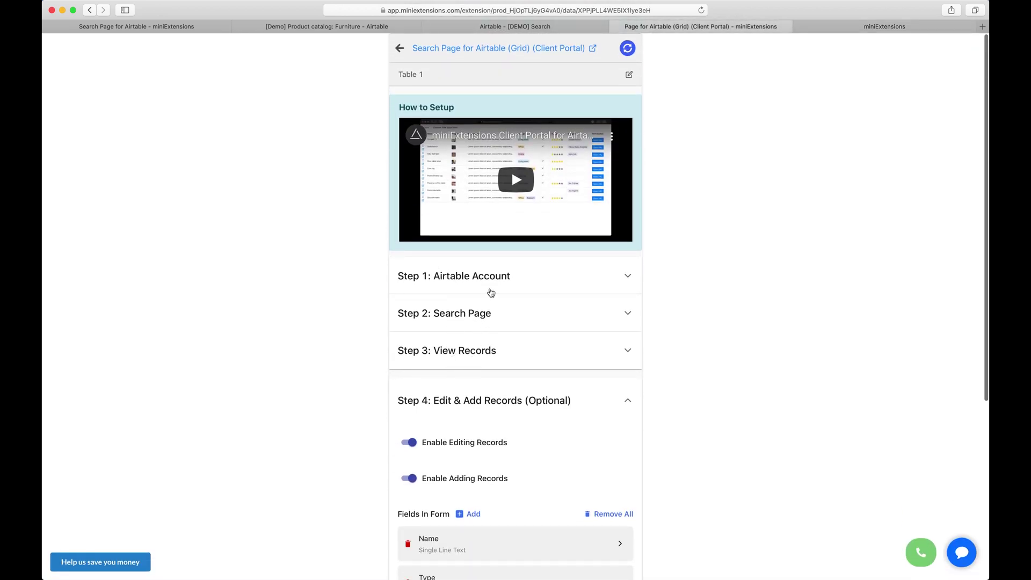
scroll(491, 293, "down", 2)
left_click(502, 215)
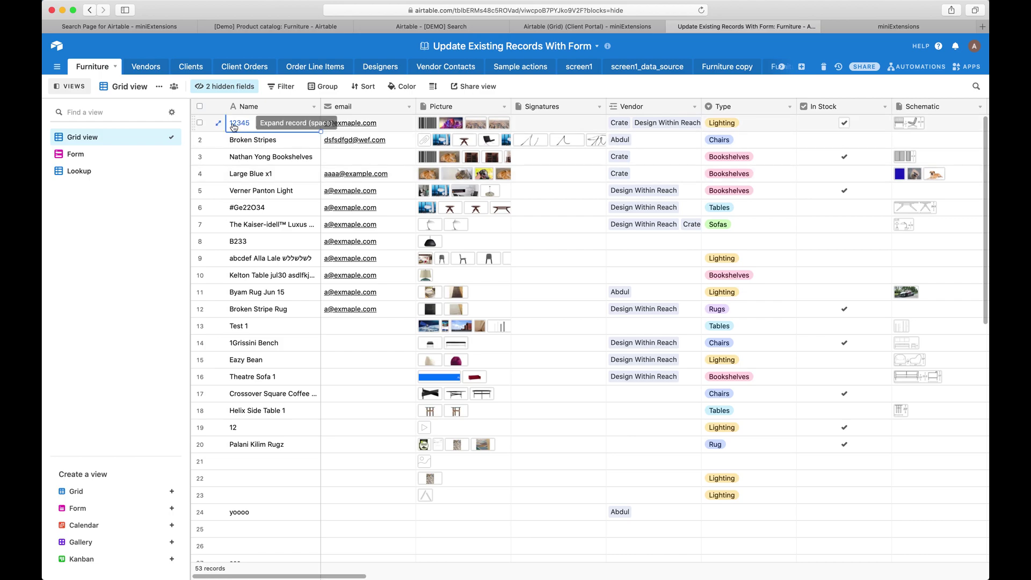
Enter Name 12345 in the portal login and copy record 12345's email from the Furniture table
left_click(888, 26)
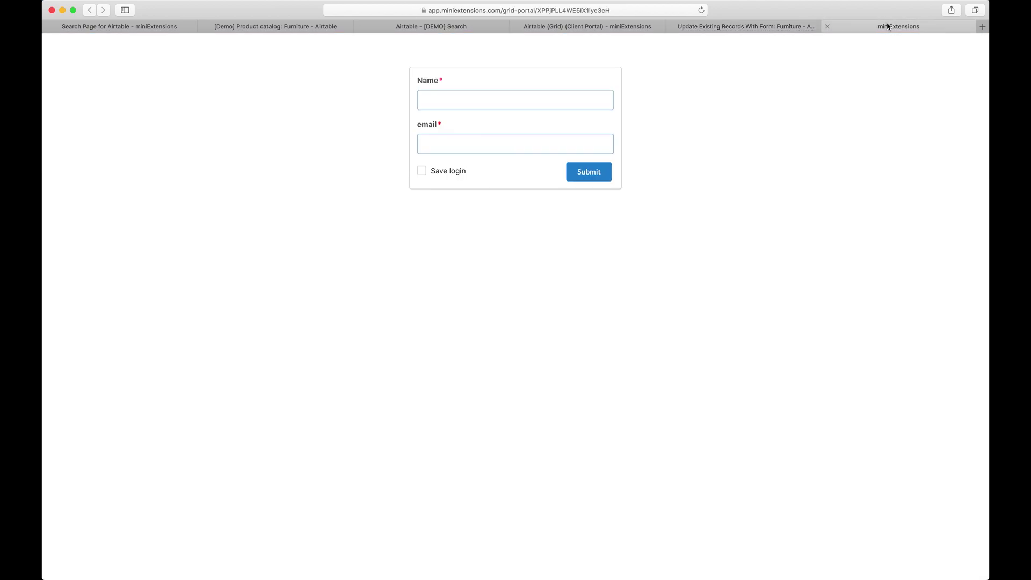
left_click(428, 102)
type("12345")
left_click(746, 27)
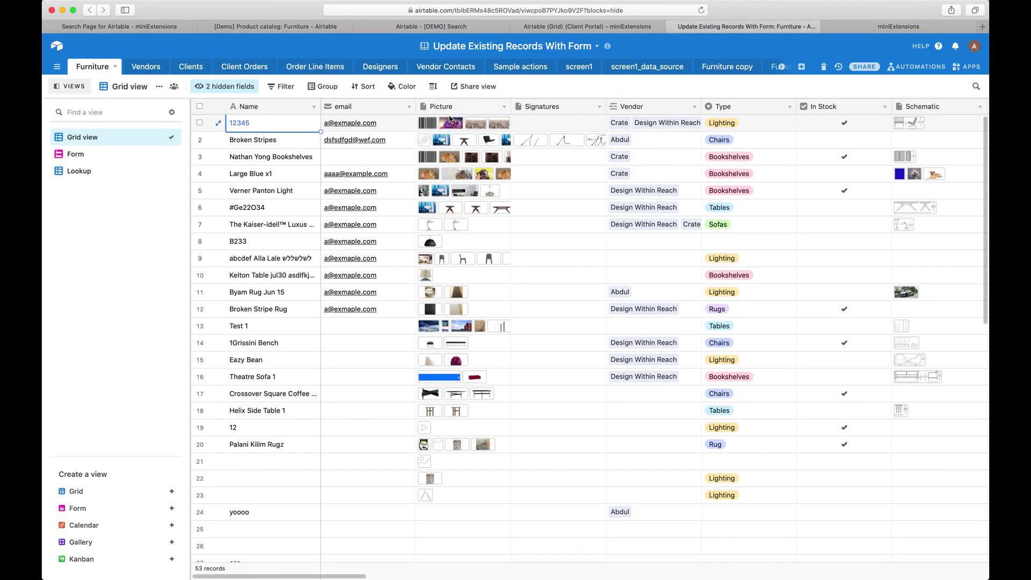
left_click(406, 124)
key("super+c")
left_click(878, 27)
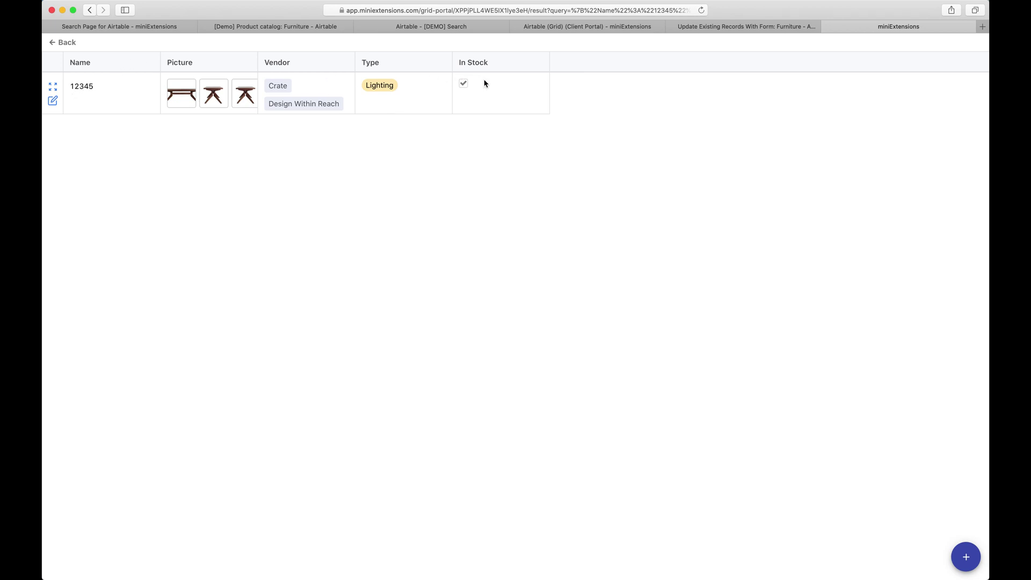
left_click(766, 24)
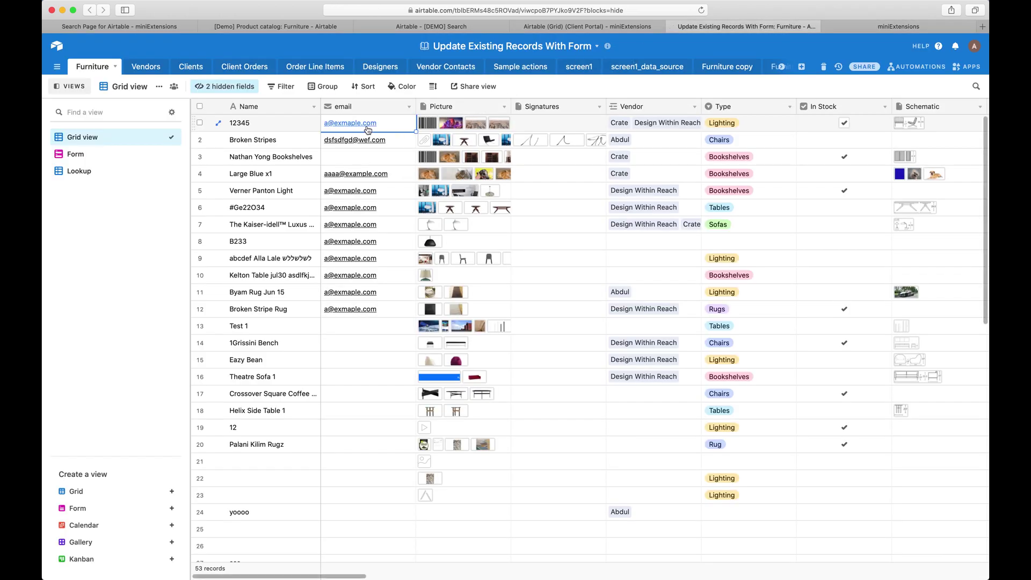
Search the portal by the shared email alone and review the nine Furniture records it lists
key("super+c")
left_click(879, 27)
left_click(59, 43)
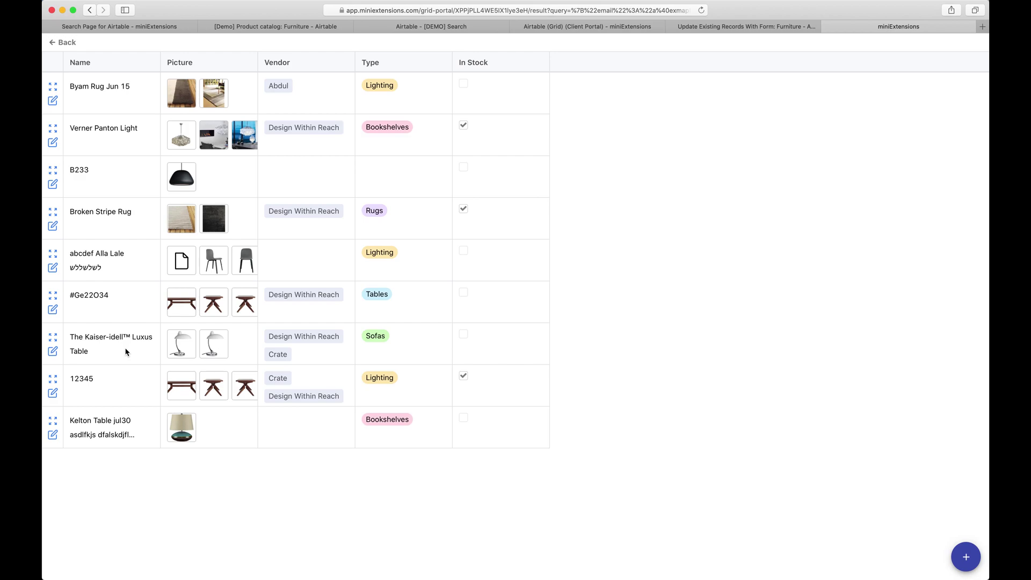
left_click_drag(90, 88, 104, 89)
left_click(64, 48)
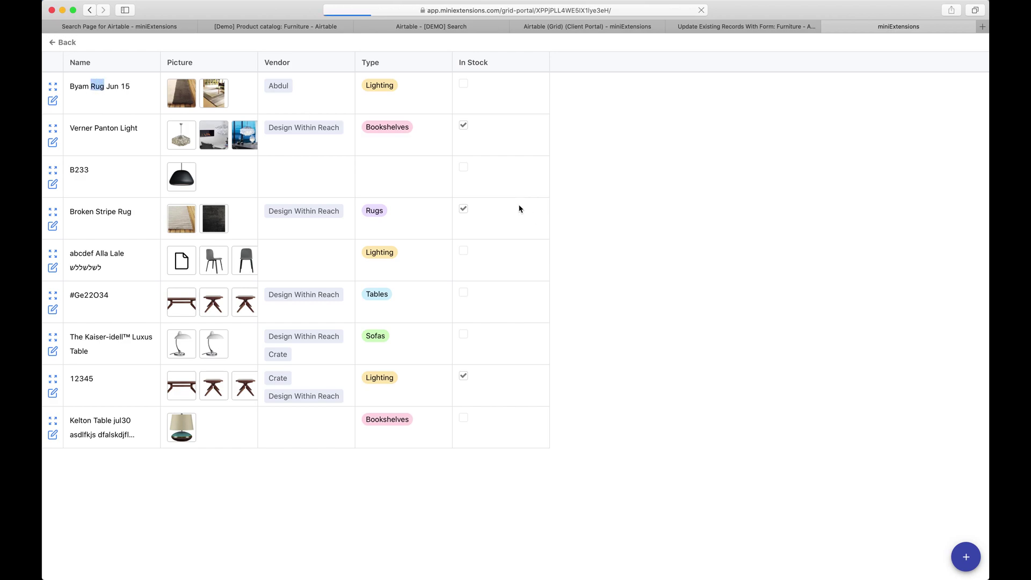
left_click(490, 138)
Fill the lookup form with the test email and Name 'rug'
type("a@exmaple.com")
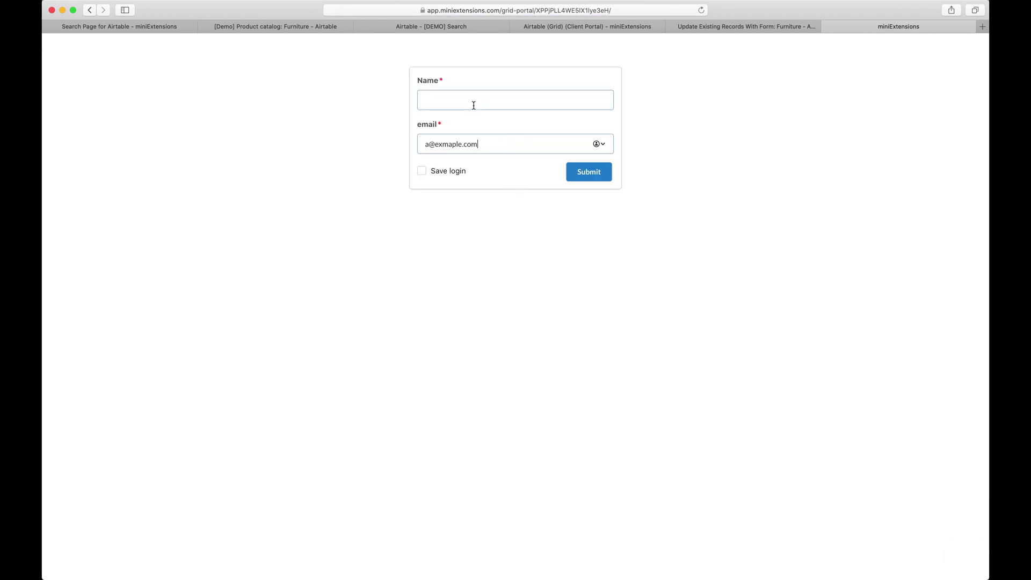
left_click(472, 104)
type("rug")
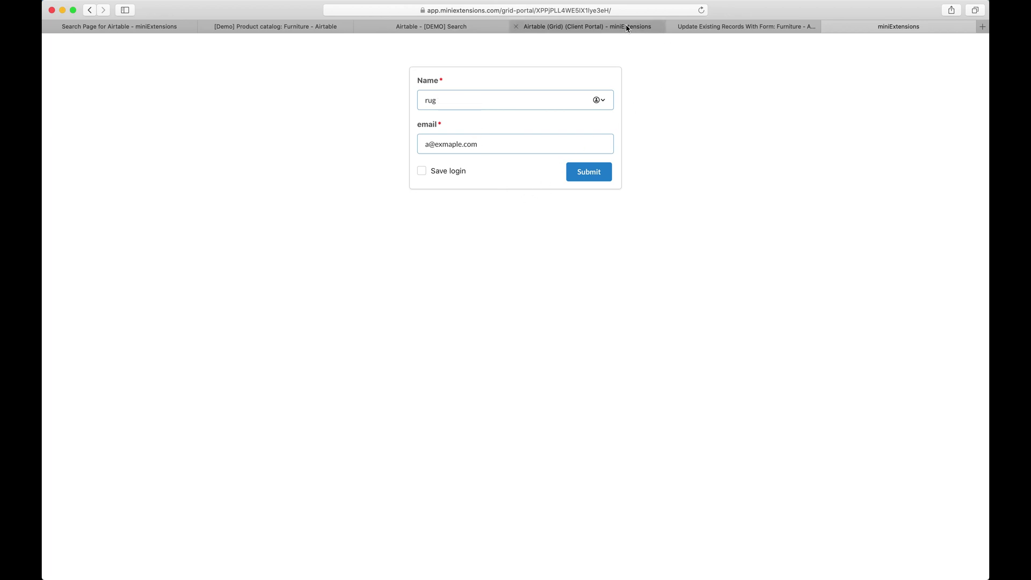
Confirm Search Type is 'All fields partially match' and submit, returning Byam Rug Jun 15 and Broken Stripe Rug
left_click(642, 27)
scroll(530, 269, "down", 5)
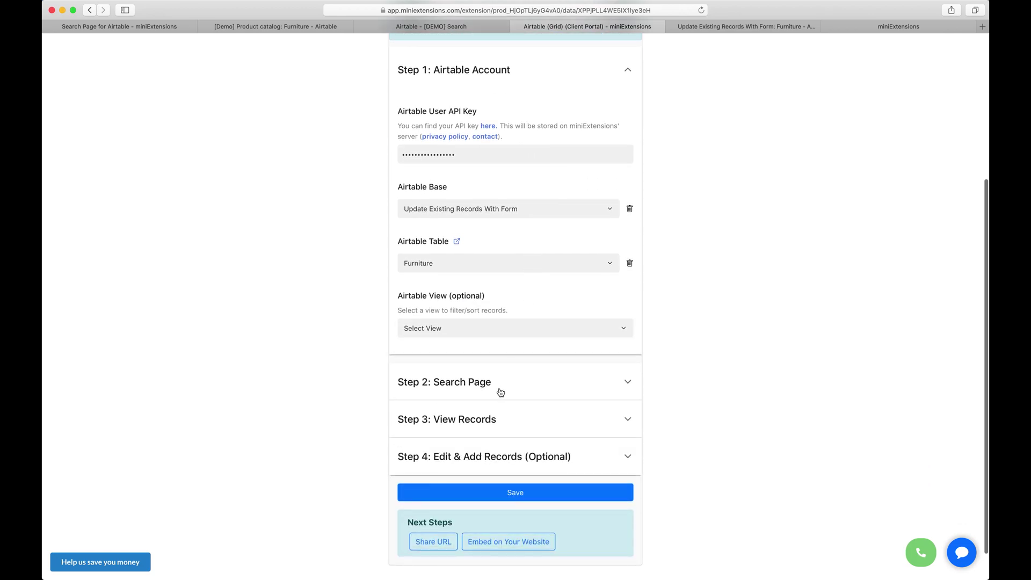
left_click(500, 390)
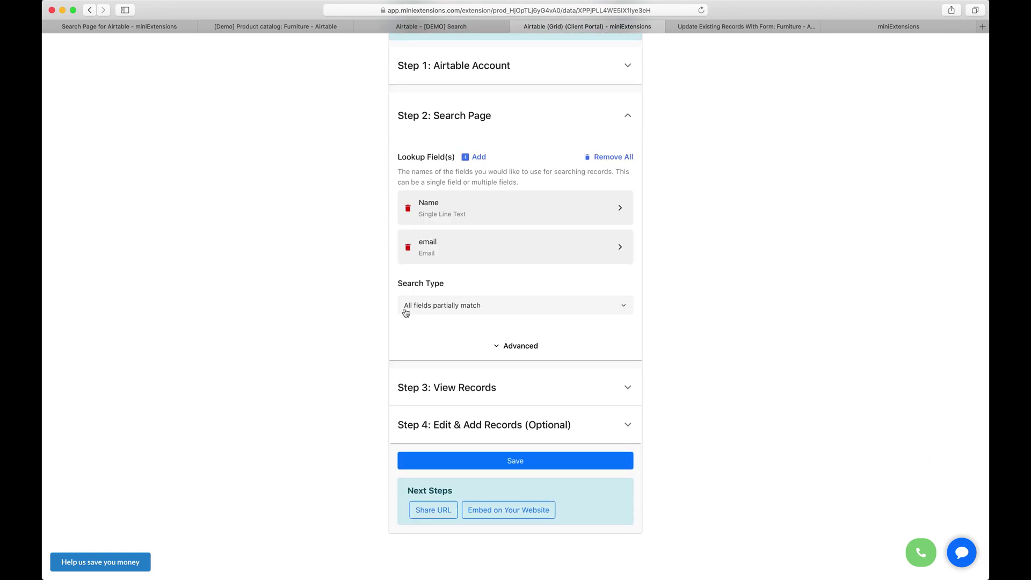
left_click(866, 28)
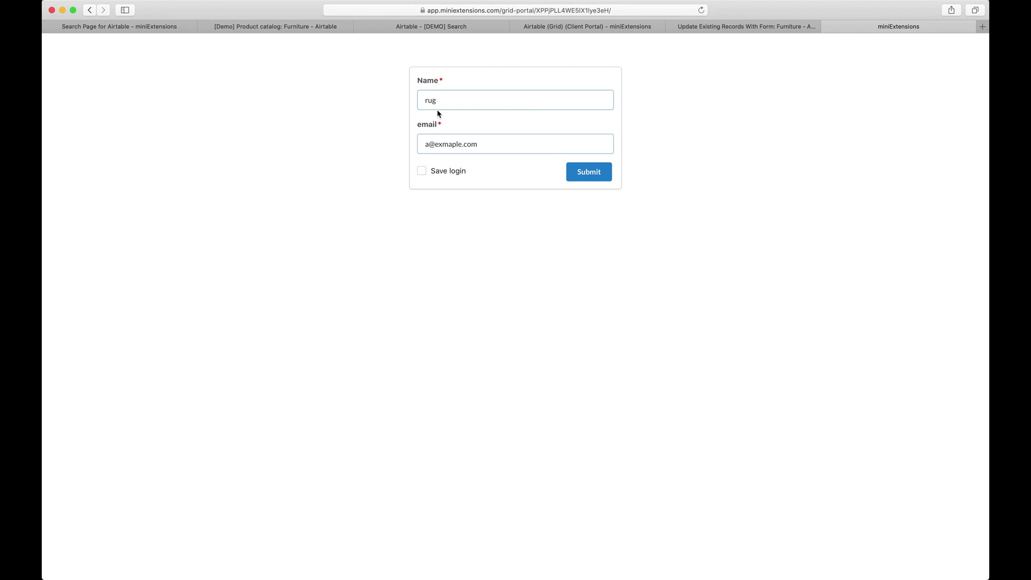
left_click(595, 172)
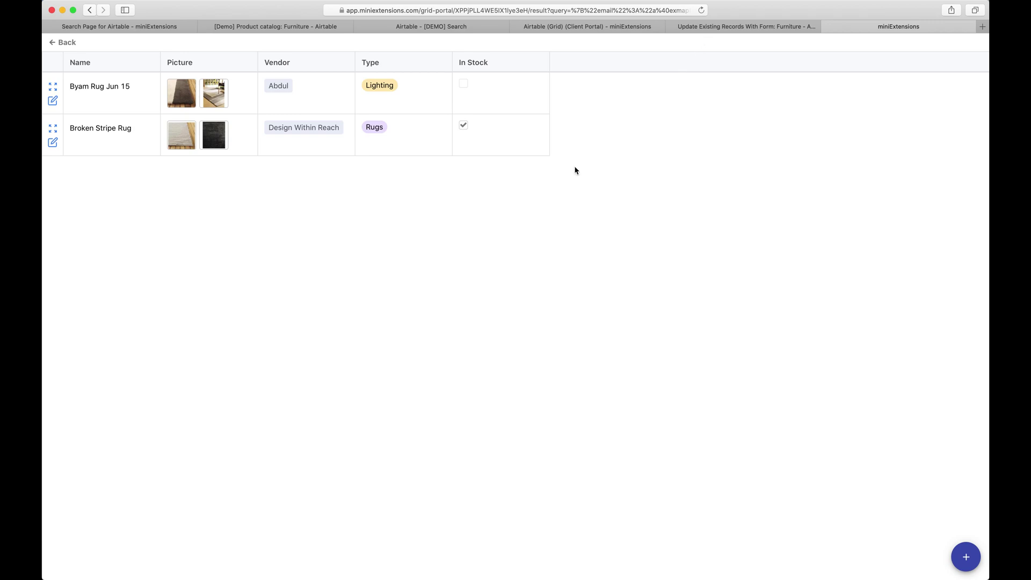
left_click(561, 25)
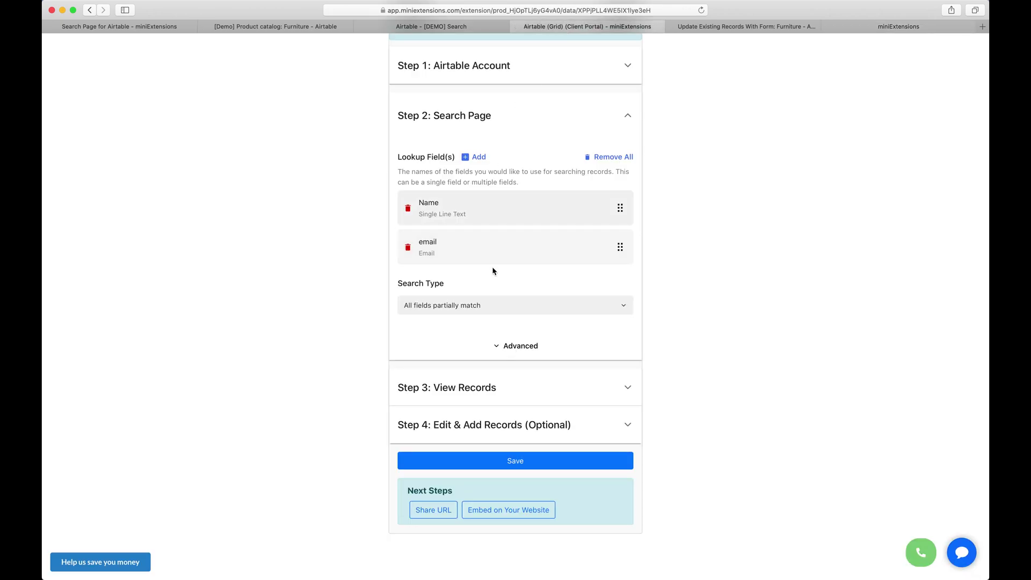
Change the portal's Search Type to 'Any field partially matches'
left_click(463, 307)
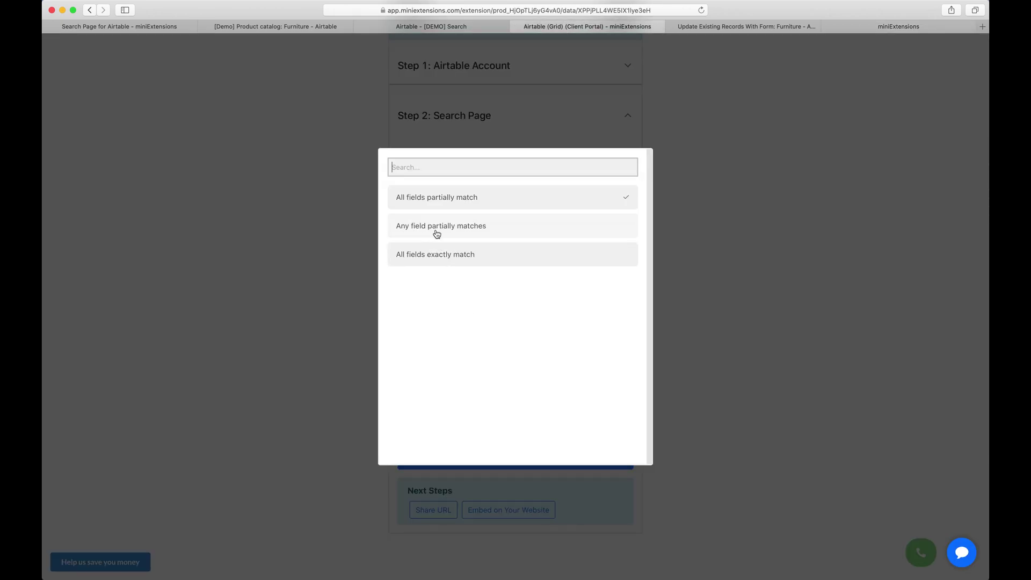
left_click(481, 232)
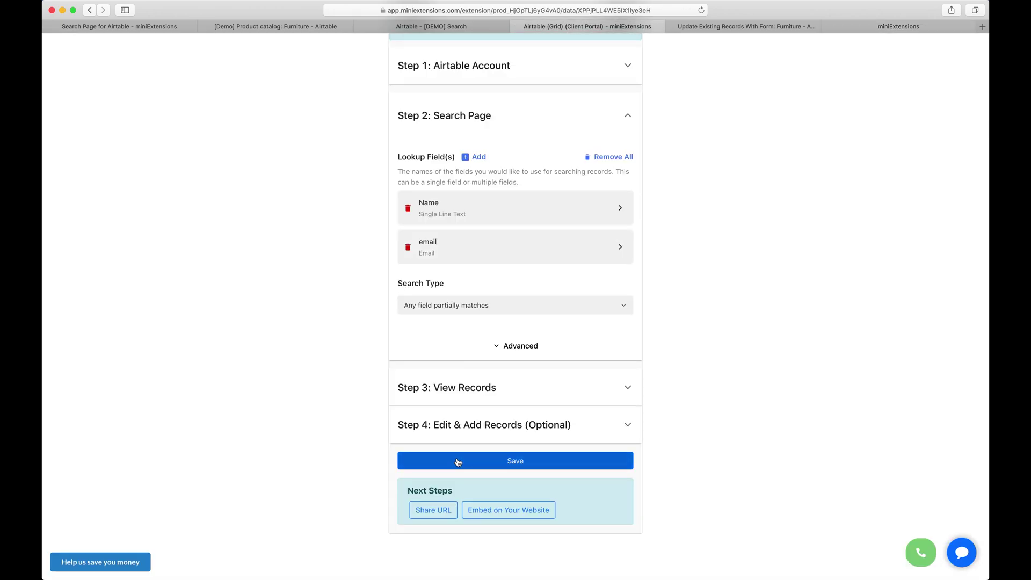
left_click(850, 29)
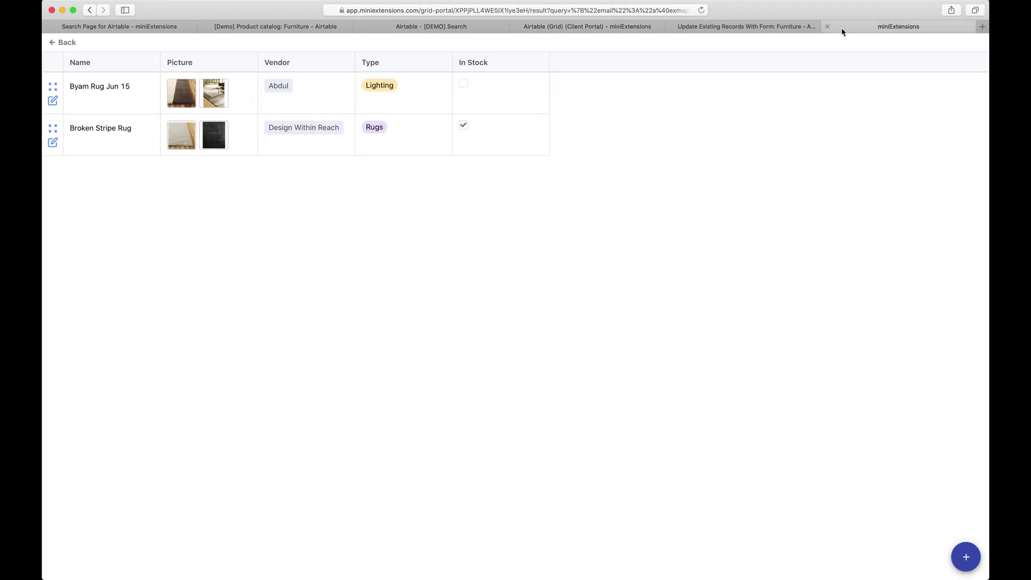
left_click(71, 44)
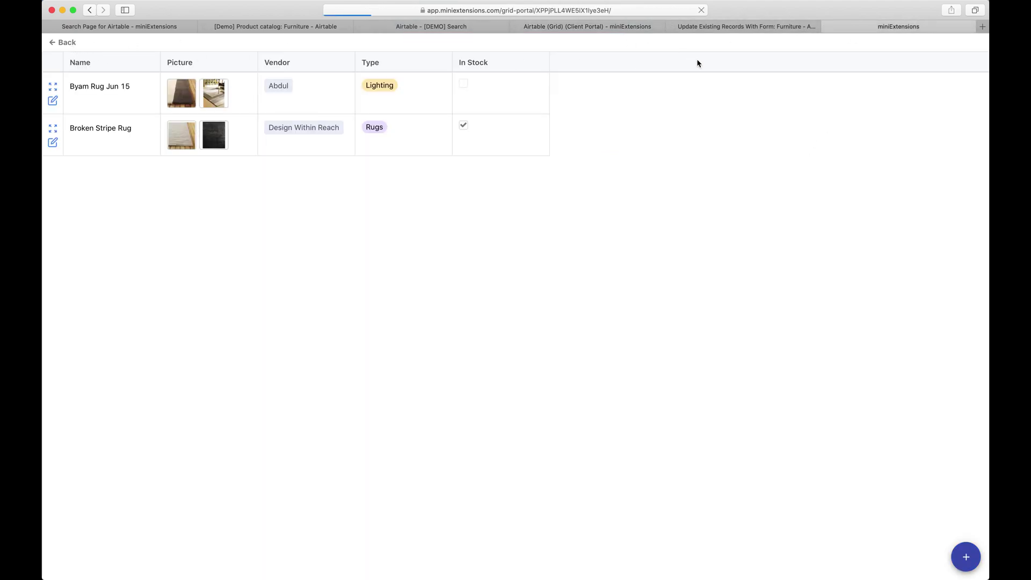
Paste Broken Stripes' email into the lookup form and submit, getting four rug records
left_click(720, 28)
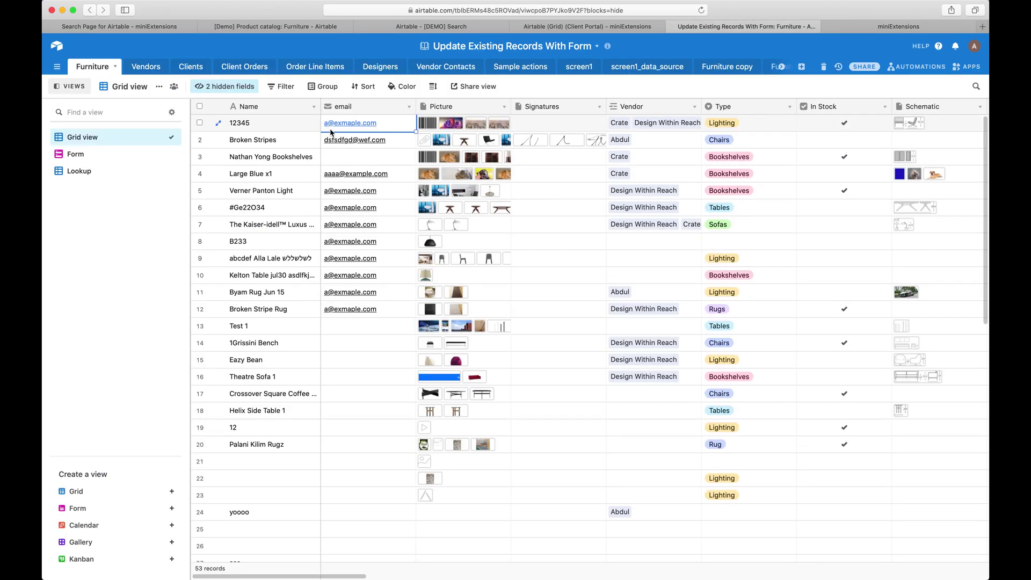
left_click(353, 138)
key("super+c")
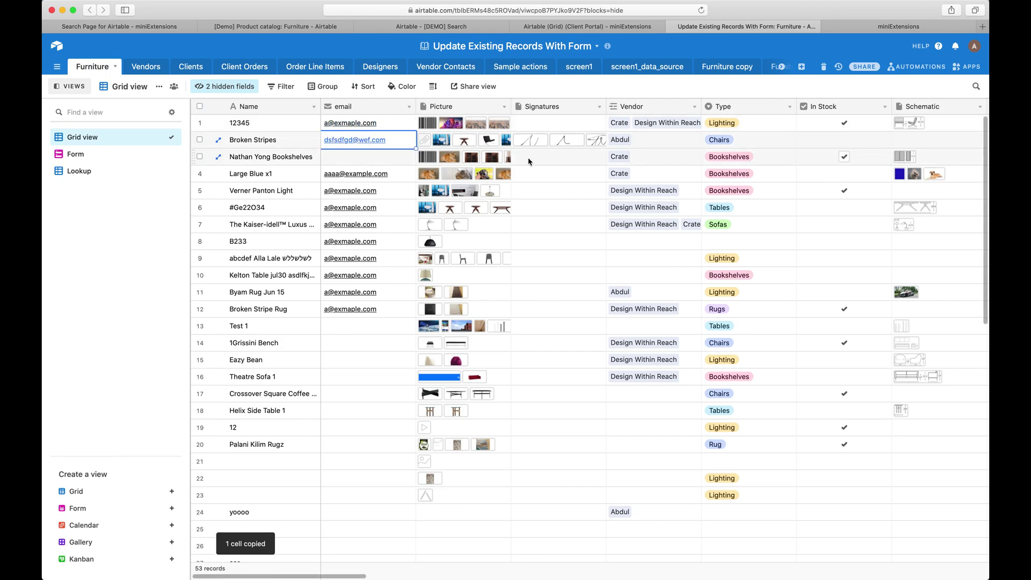
left_click(870, 27)
left_click(505, 143)
key("super+v")
left_click(725, 27)
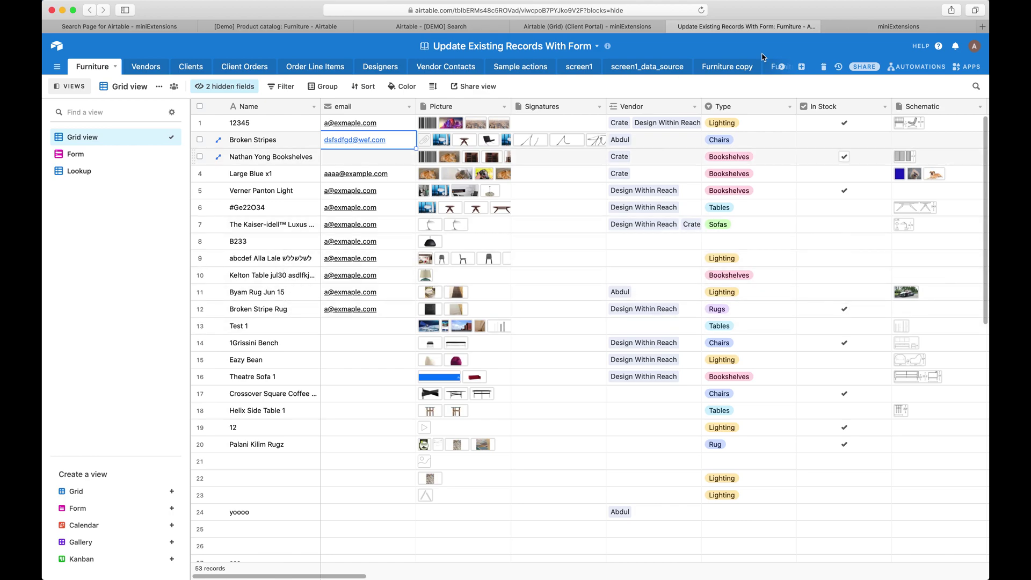
left_click(881, 28)
left_click(467, 107)
left_click(584, 177)
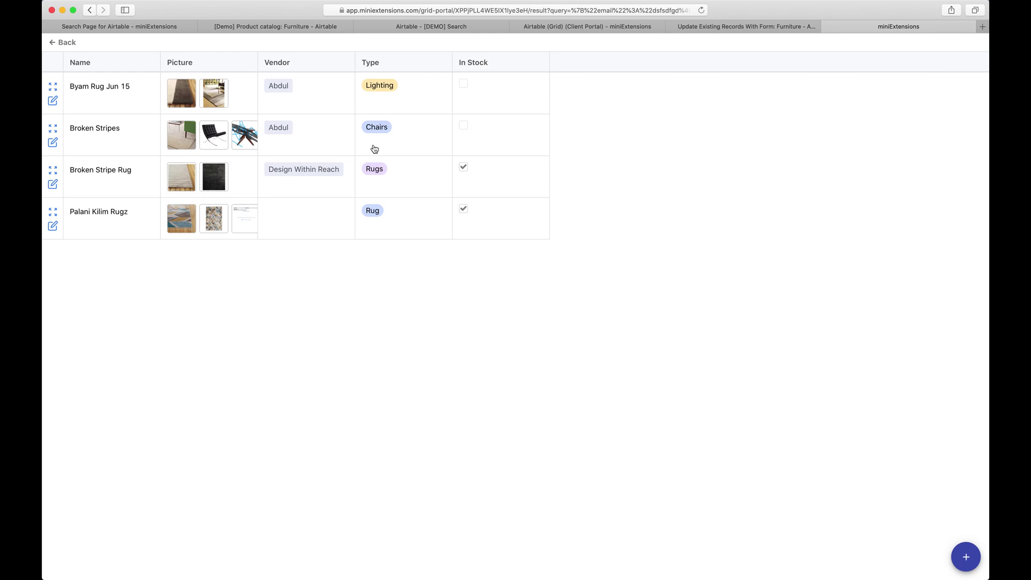
Change the portal's Search Type to 'All fields exactly match'
left_click(623, 27)
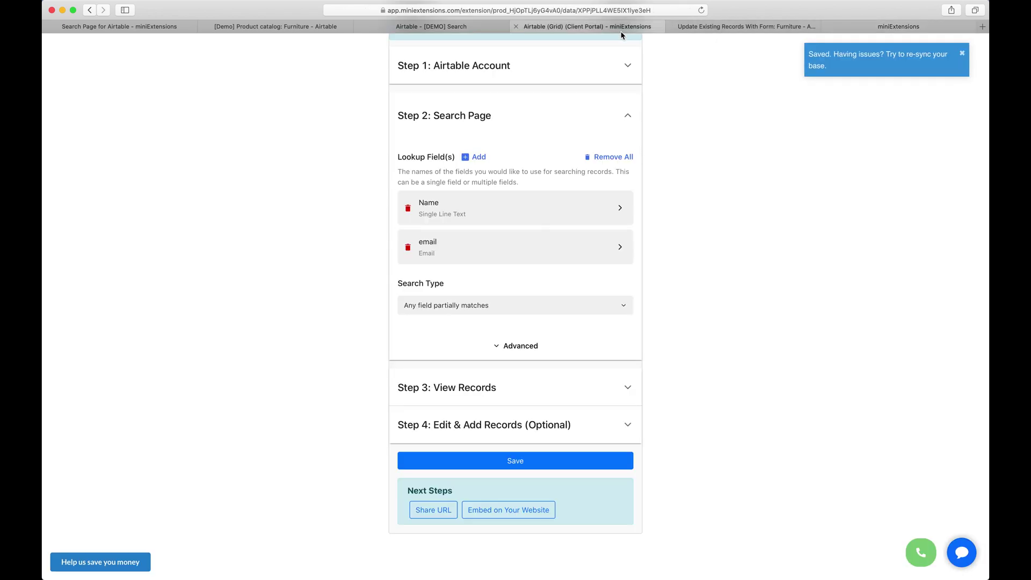
left_click(492, 307)
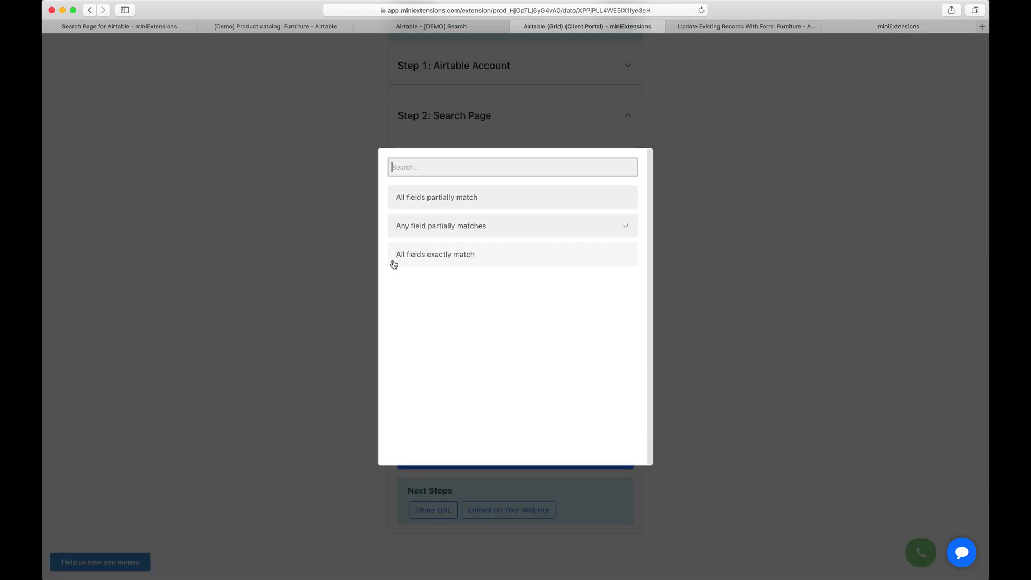
left_click(443, 255)
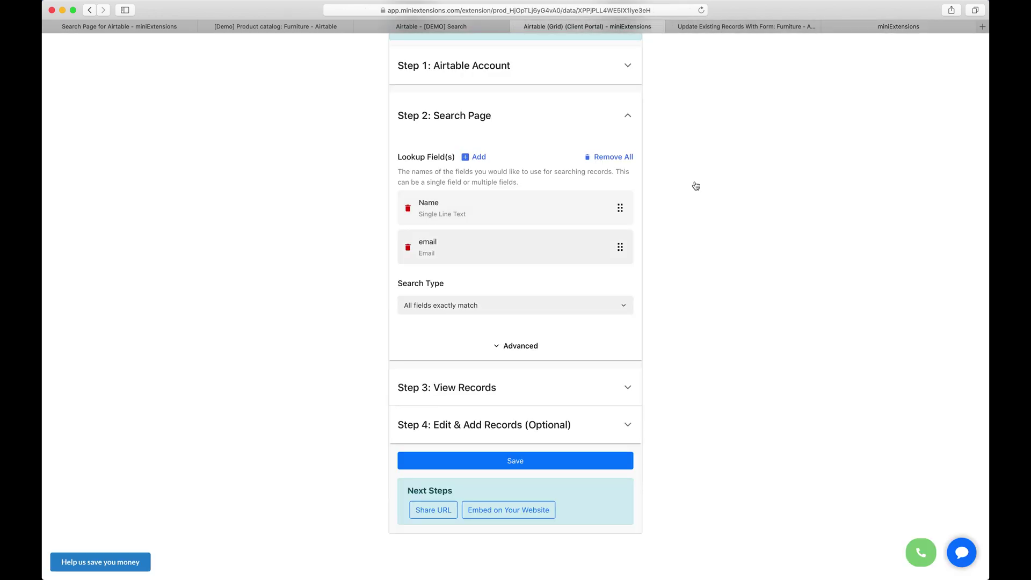
left_click(790, 30)
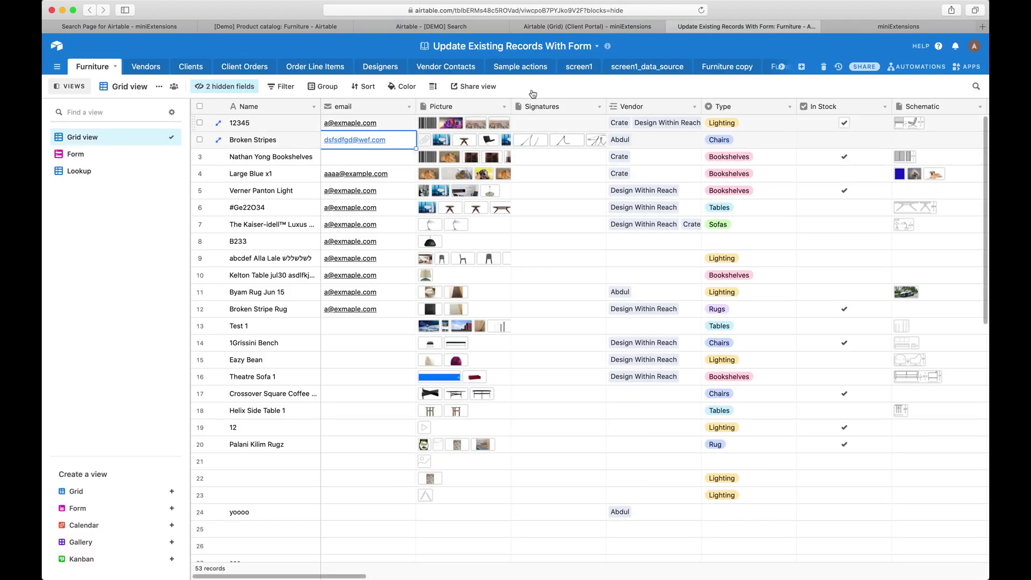
left_click(585, 26)
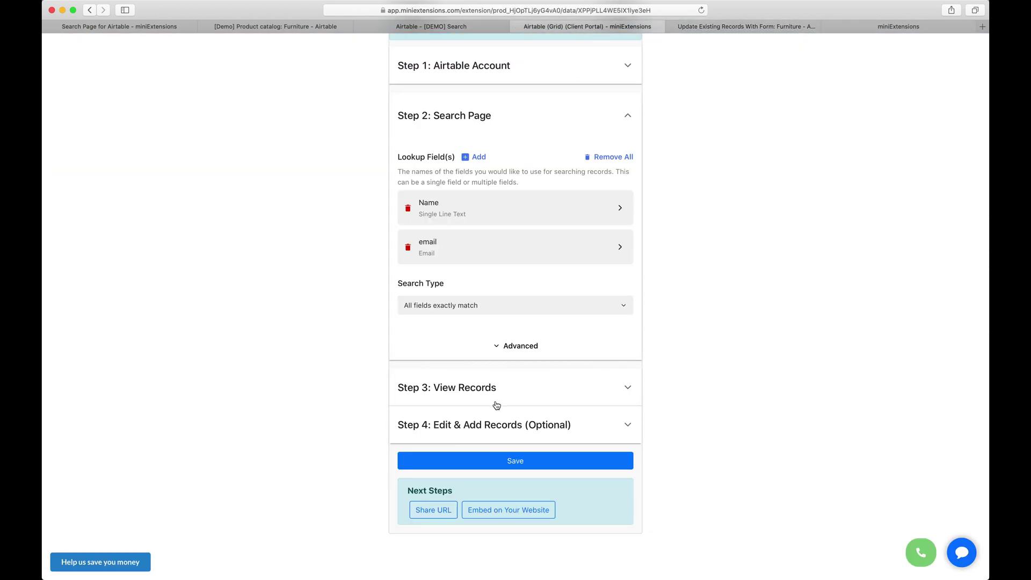
left_click(752, 27)
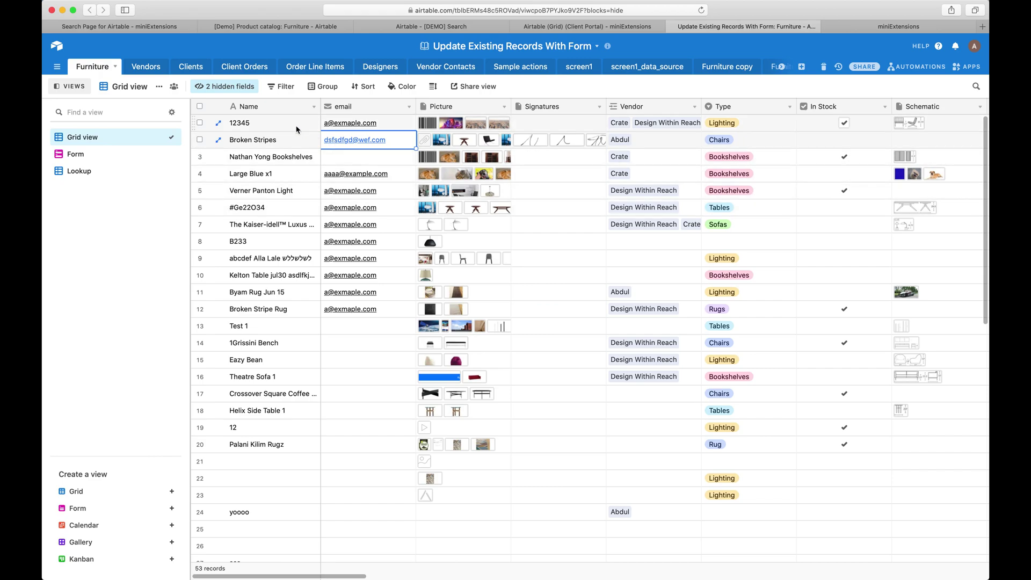
Copy Byam Rug Jun 15's name and email into the lookup form and submit the exact-match search
left_click(402, 297)
key("super+c")
key("ctrl+Tab")
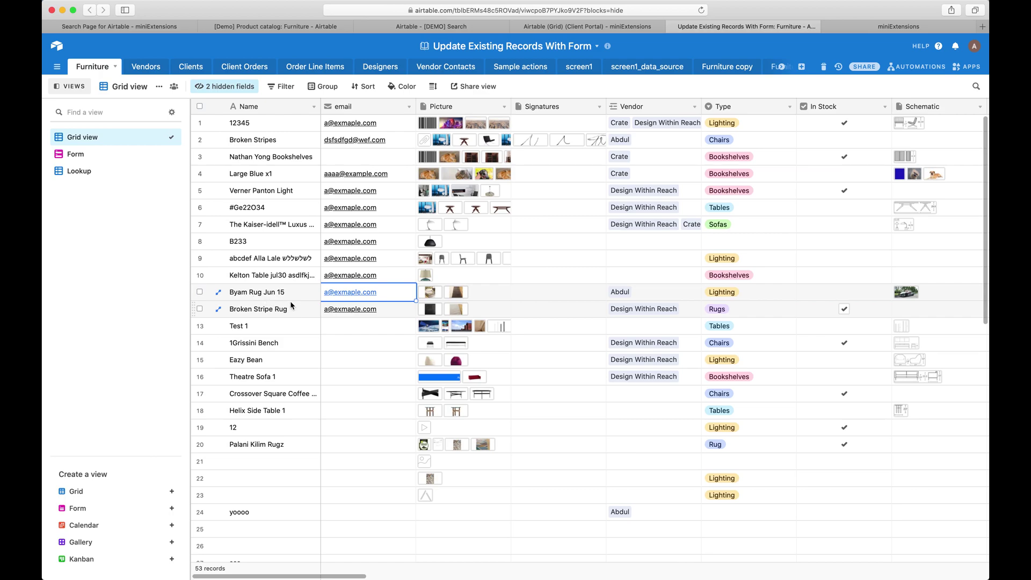
key("Left")
key("super+c")
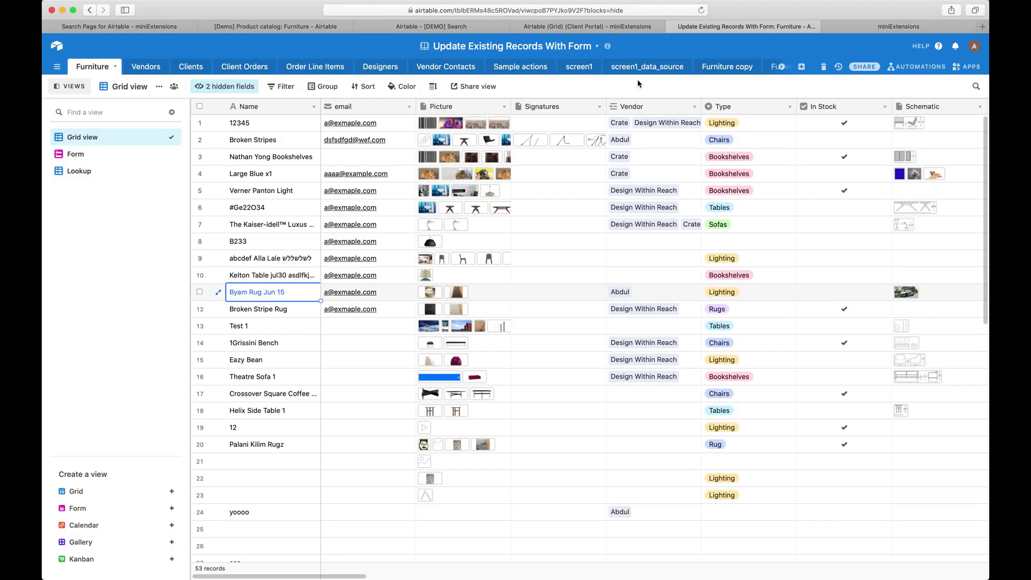
key("super+c")
key("ctrl+Tab")
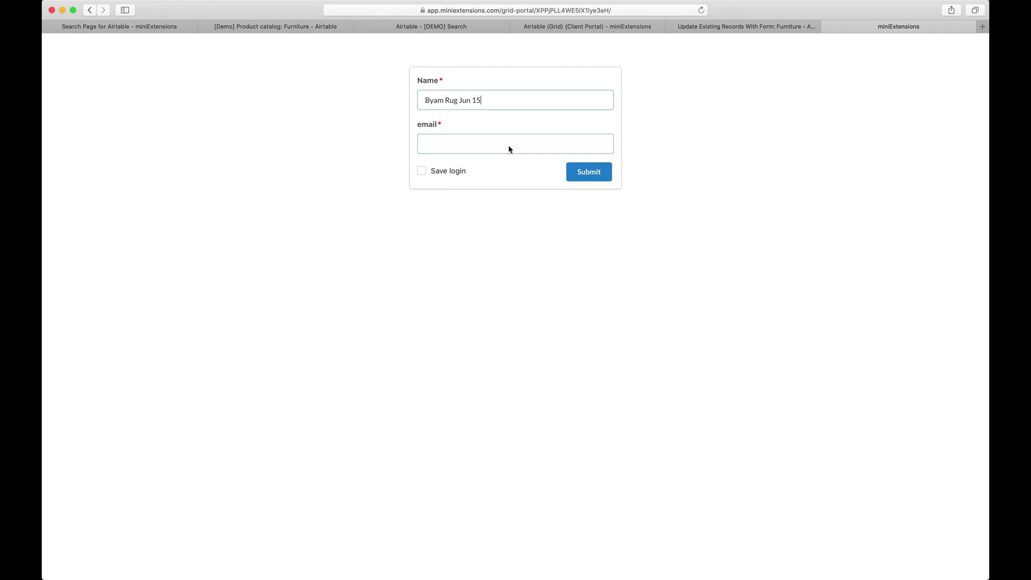
left_click(509, 149)
key("super+v")
left_click(590, 175)
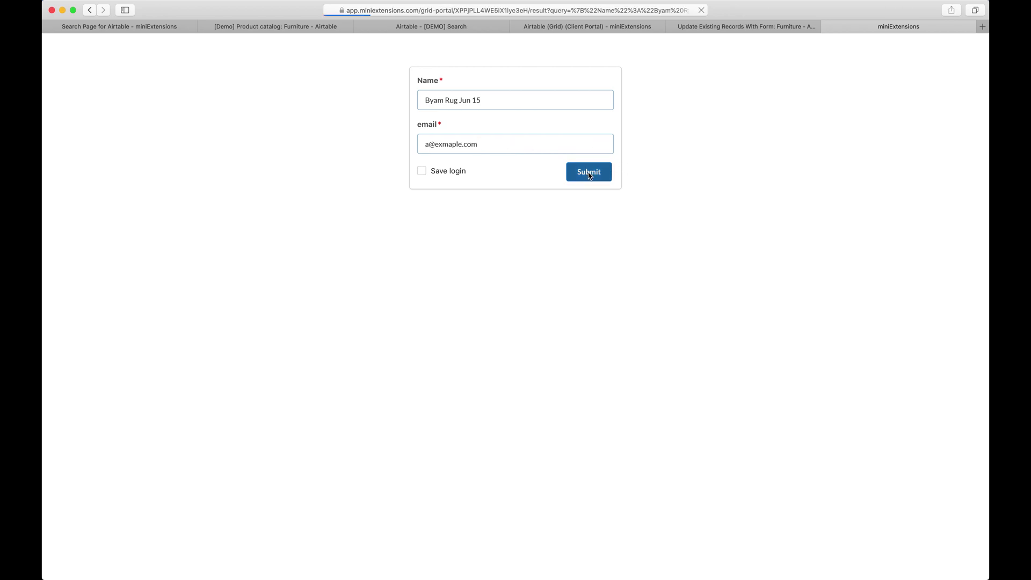